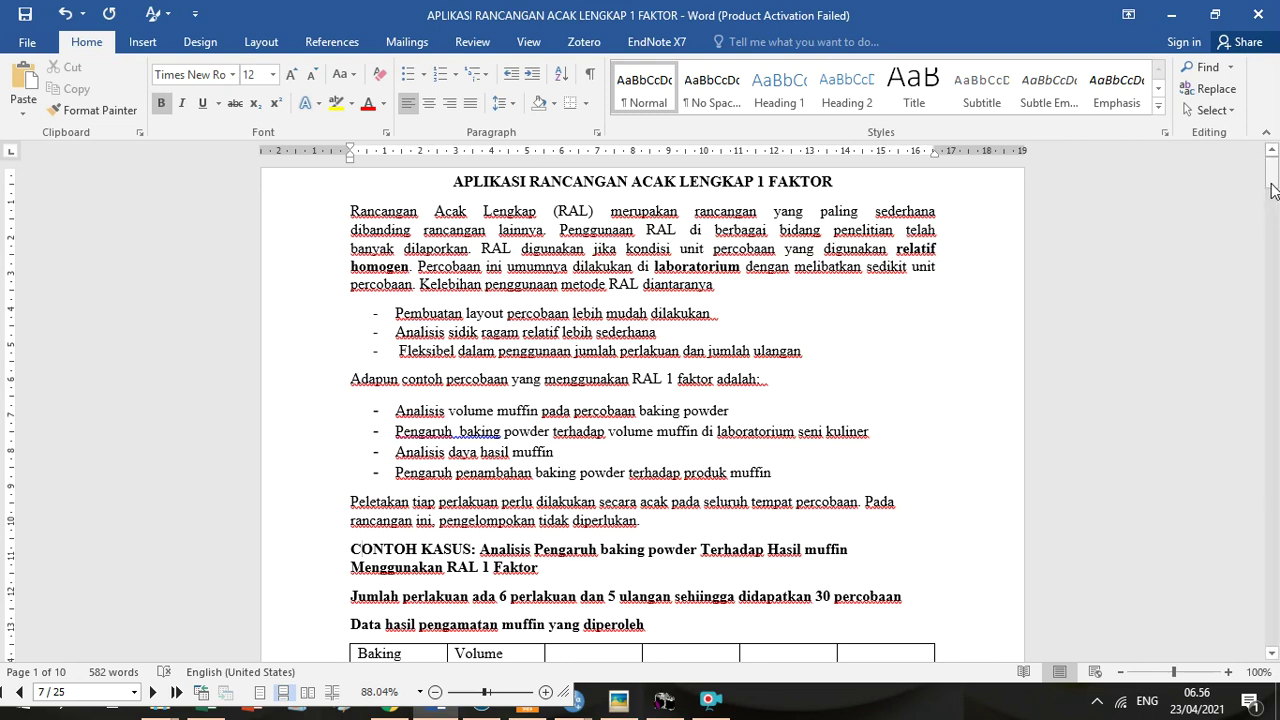
# Step: Read the baking powder case study and its table of muffin volume observations in the RAL document
pyautogui.click(1273, 187)
pyautogui.moveTo(1273, 187); pyautogui.dragTo(1273, 205)
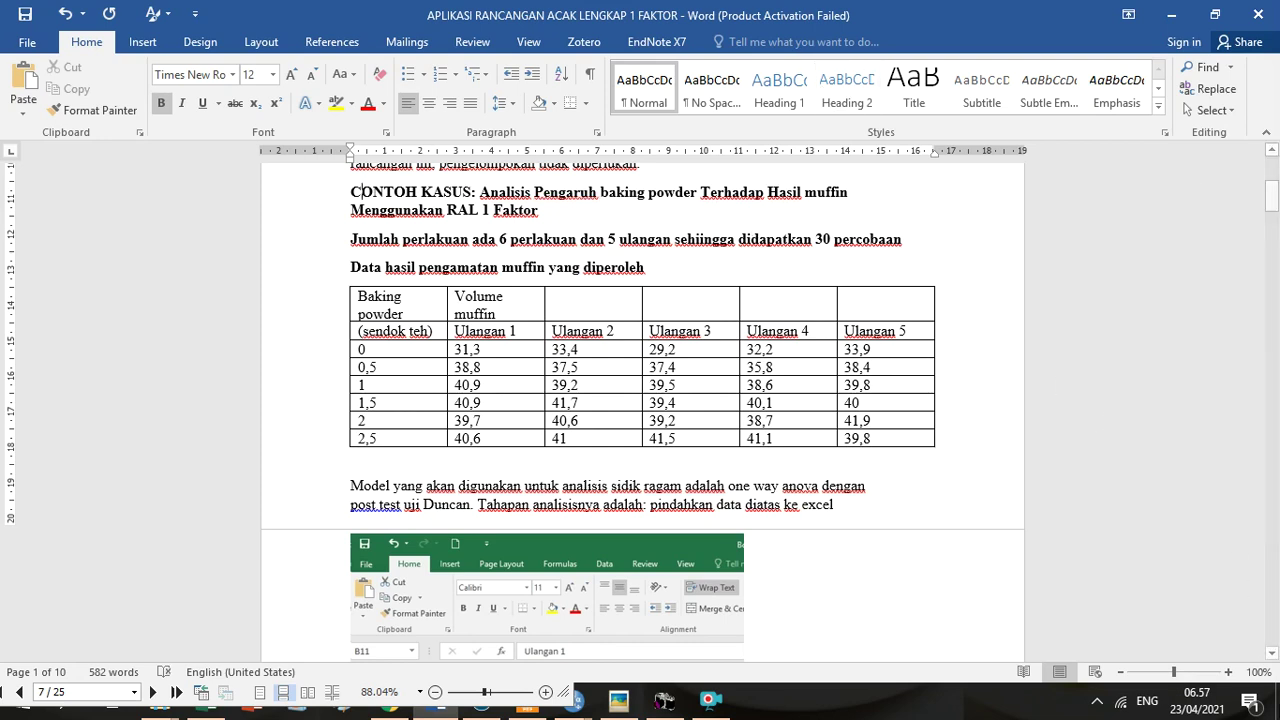
pyautogui.click(1272, 653)
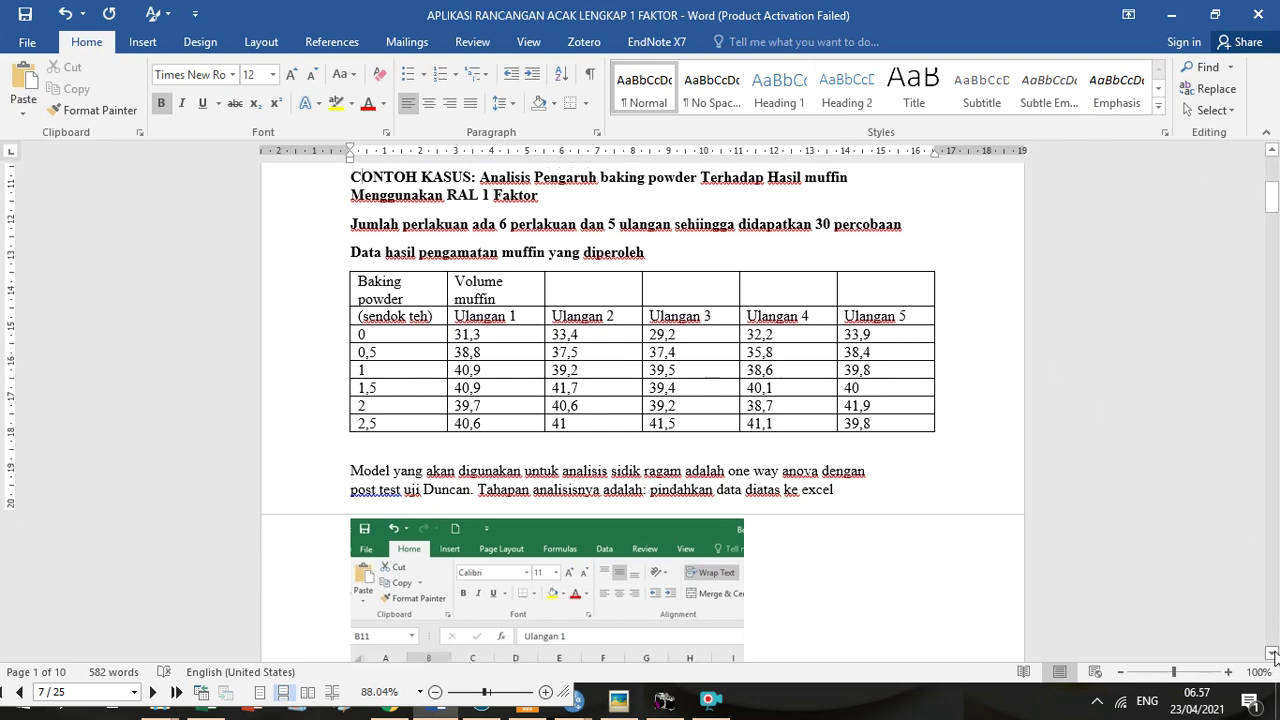
pyautogui.click(1272, 653)
pyautogui.click(1272, 653)
pyautogui.click(1272, 653)
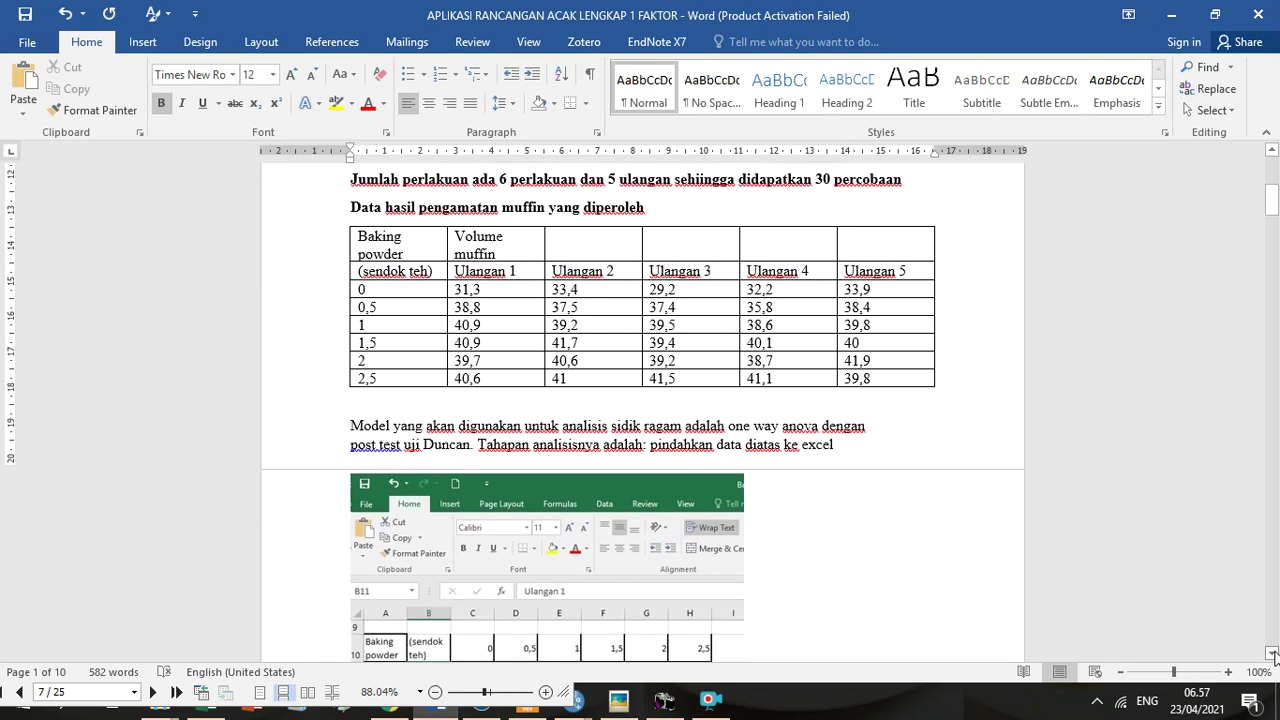
pyautogui.click(1272, 653)
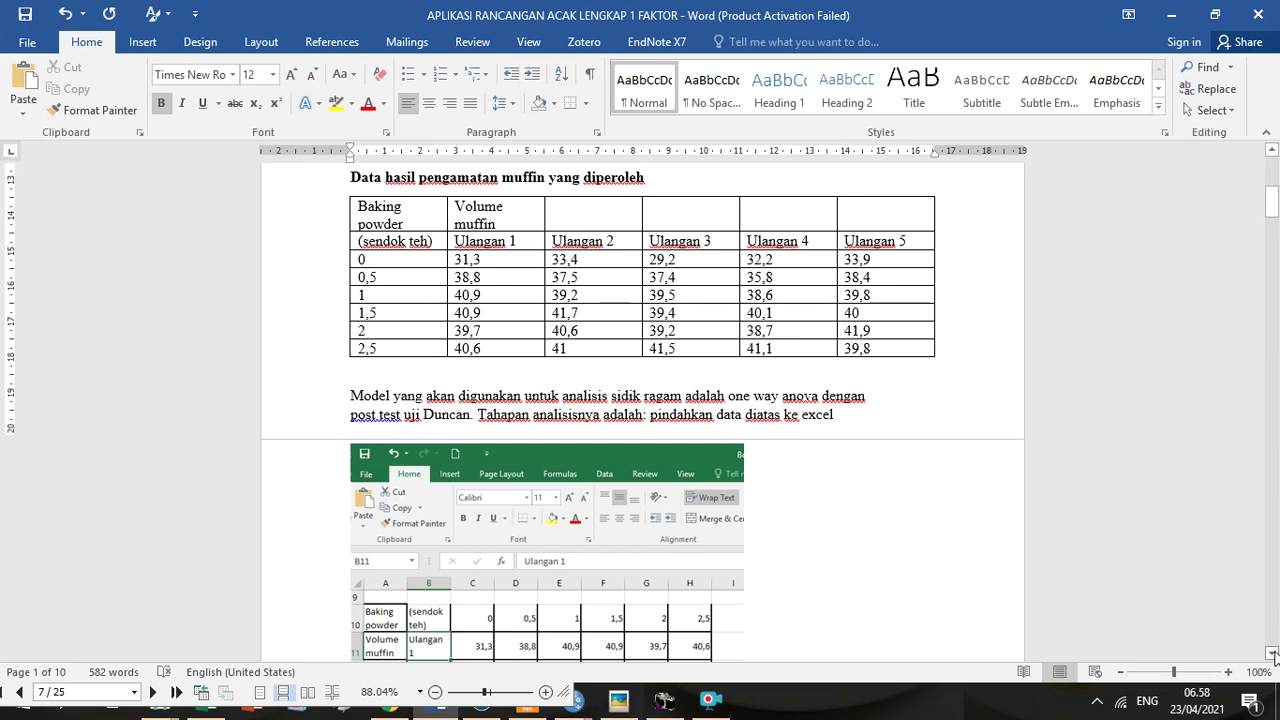
# Step: Read the document's Excel data layout and the first instruction for running the one-way ANOVA
pyautogui.moveTo(1272, 653); pyautogui.dragTo(1272, 653)
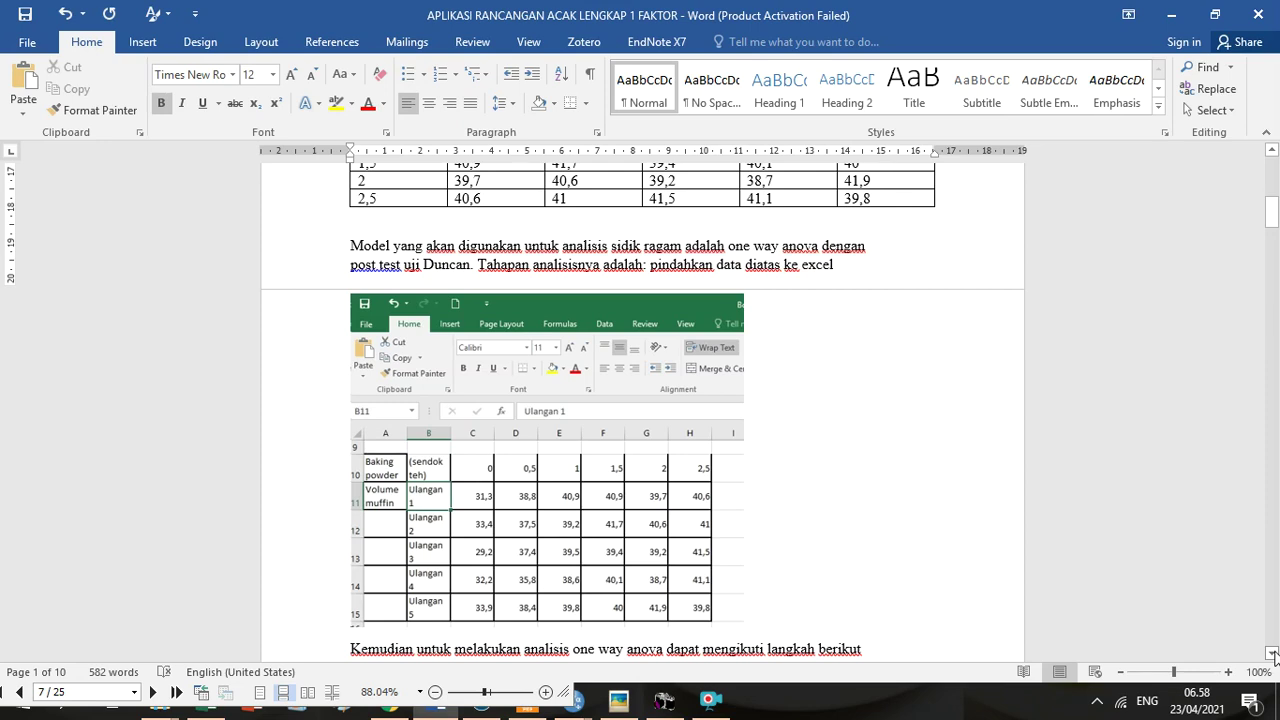
pyautogui.click(1272, 654)
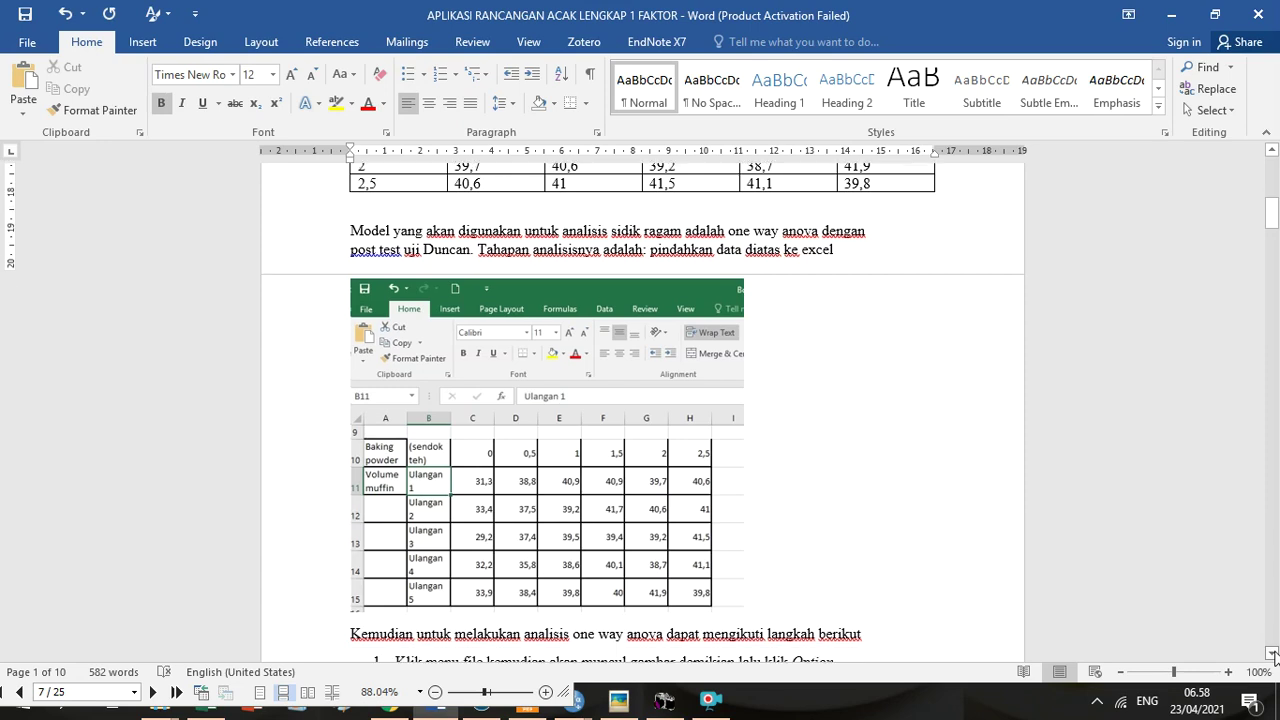
pyautogui.click(1272, 654)
pyautogui.click(1272, 654)
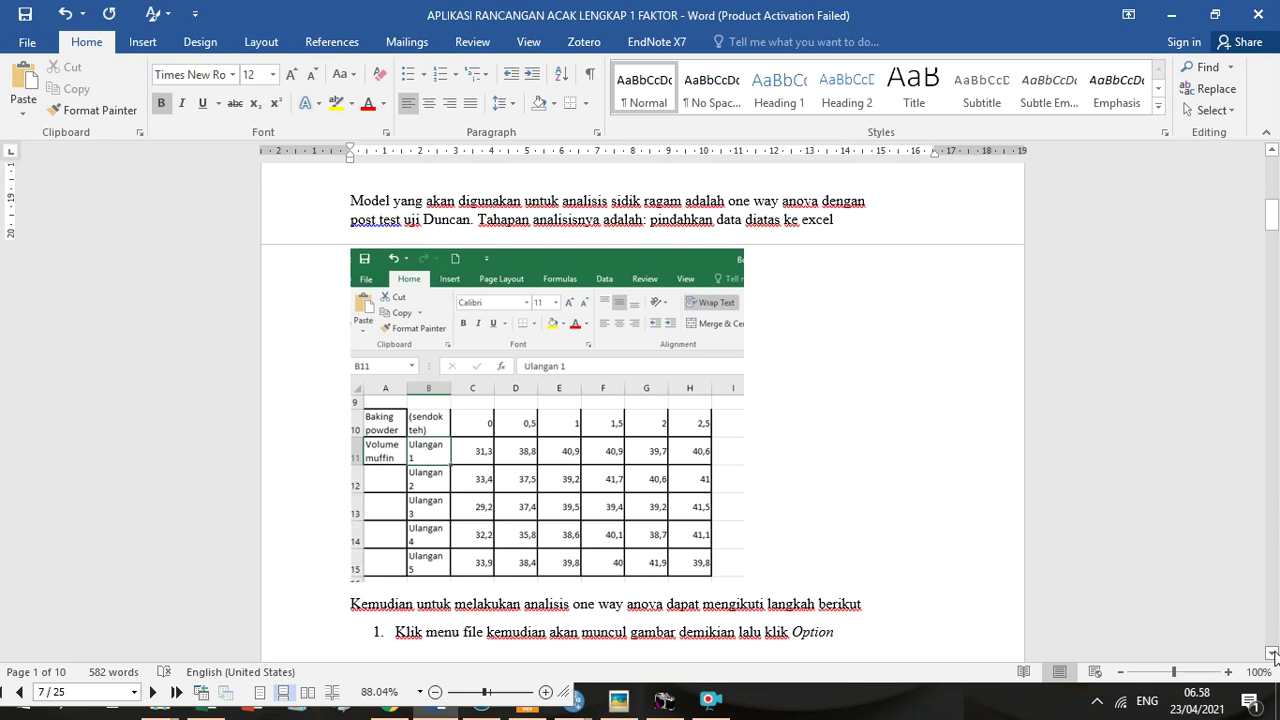
pyautogui.click(1272, 654)
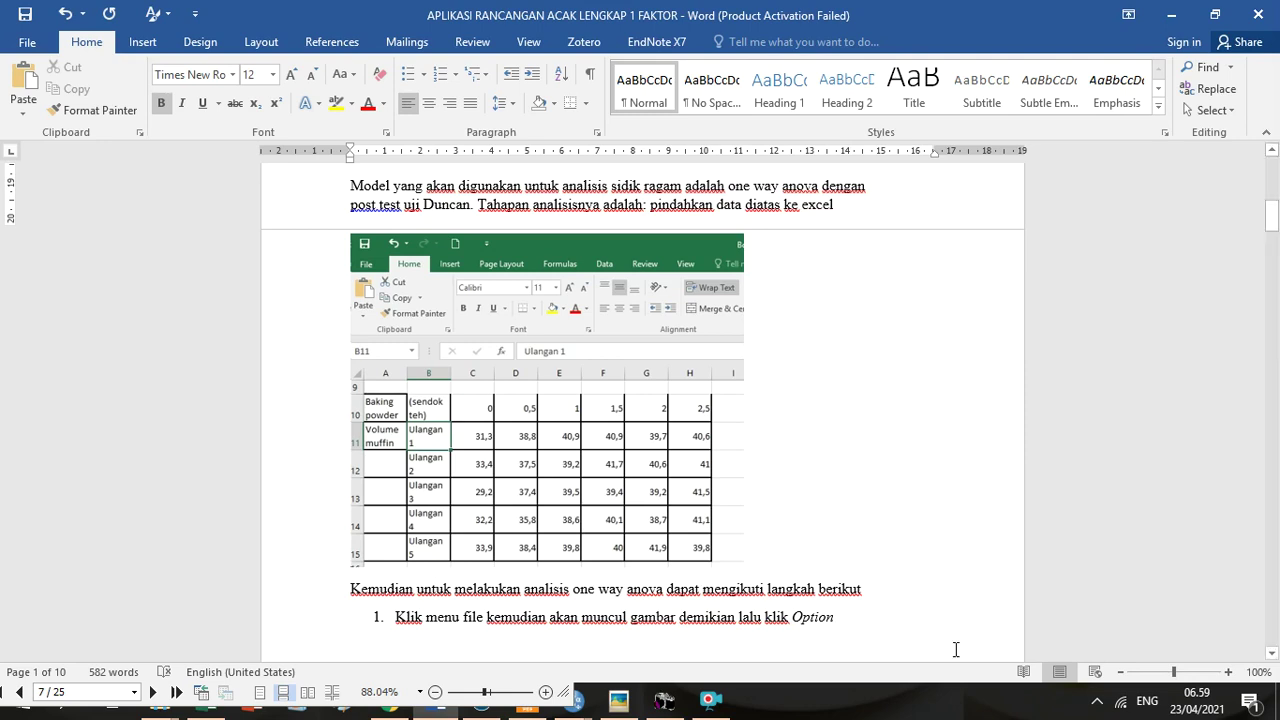
pyautogui.click(1272, 653)
pyautogui.click(1272, 653)
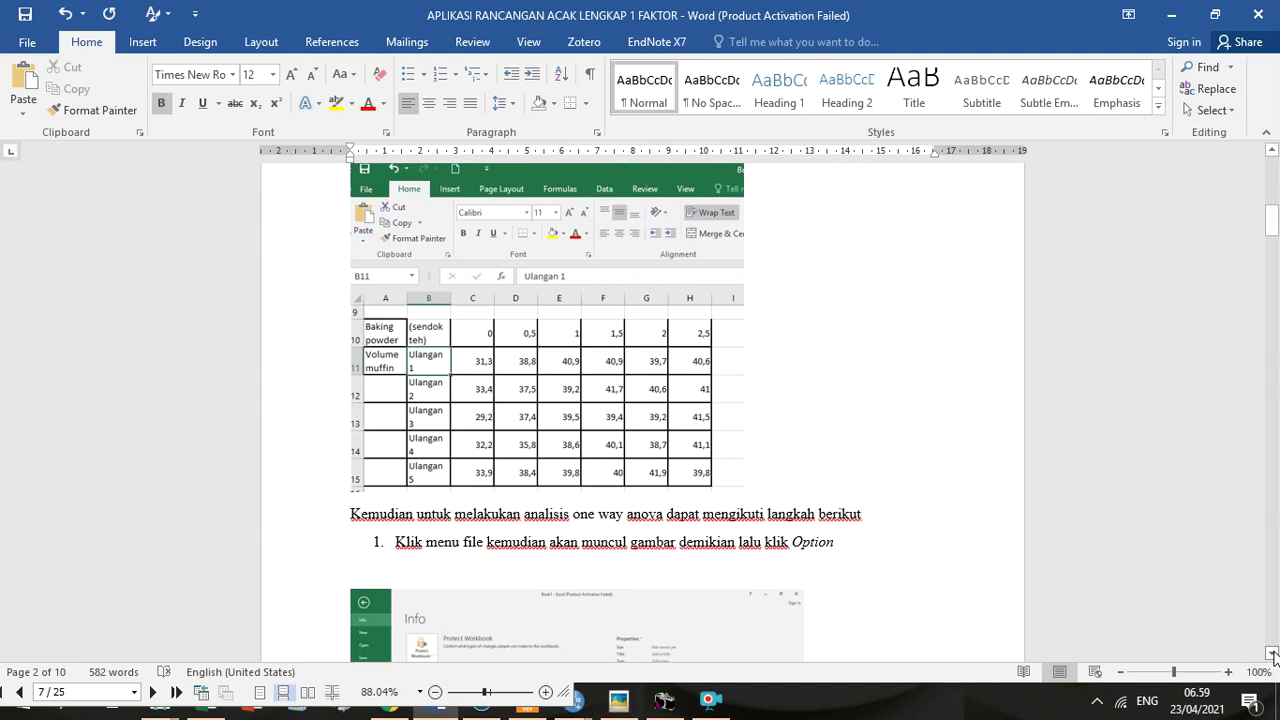
pyautogui.click(1272, 653)
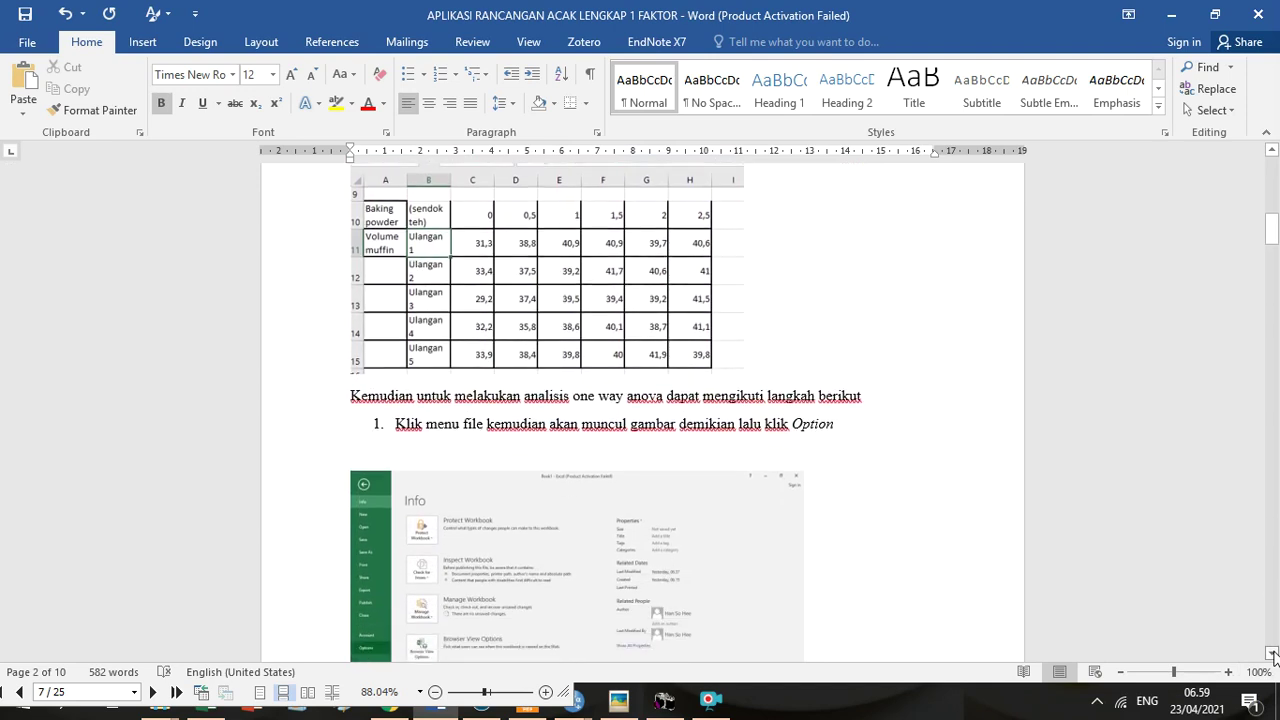
pyautogui.click(1272, 653)
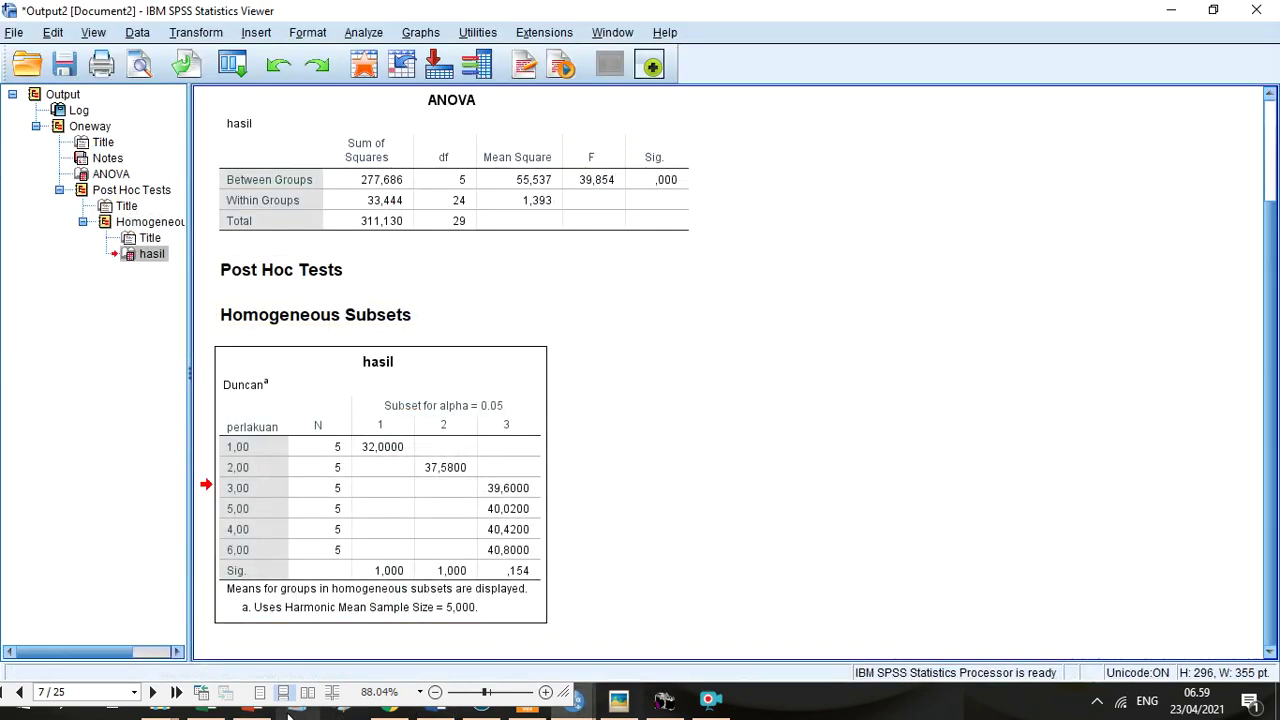
# Step: Switch to the Book1 workbook in Excel and select the transposed muffin table A10:H15 on Sheet1
pyautogui.moveTo(205, 712)
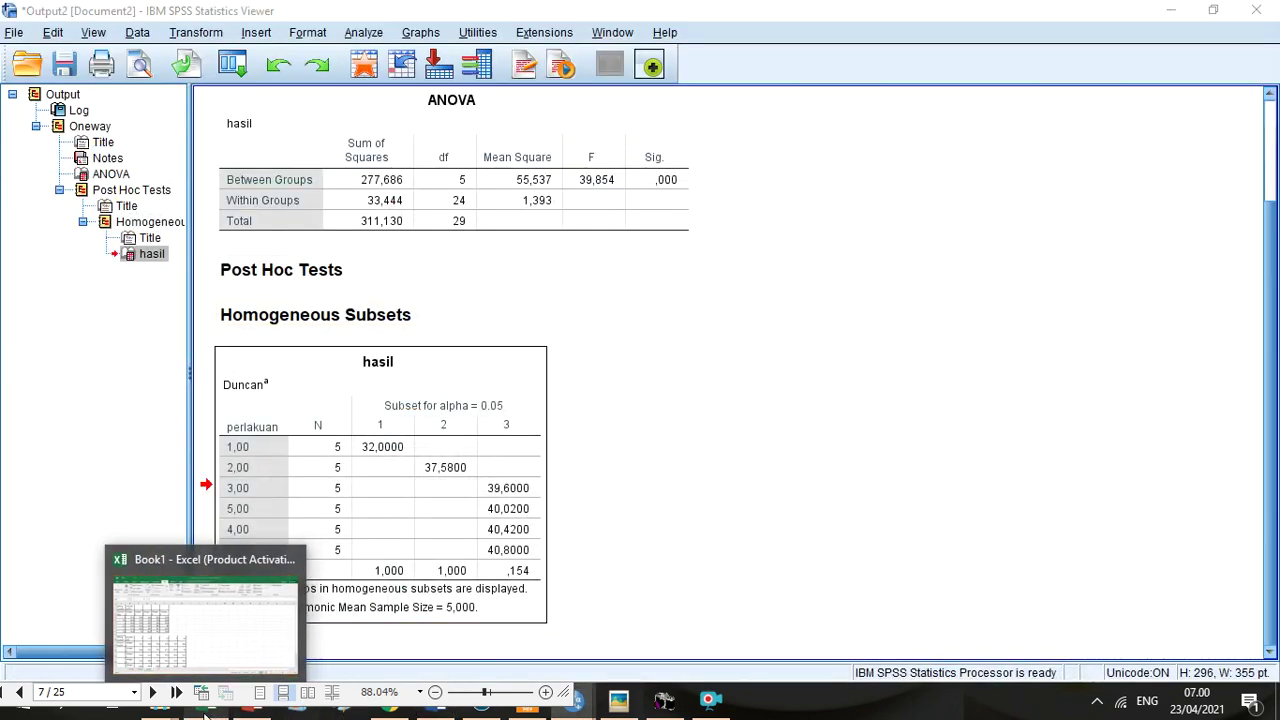
pyautogui.press('super')
pyautogui.click(209, 657)
pyautogui.click(213, 701)
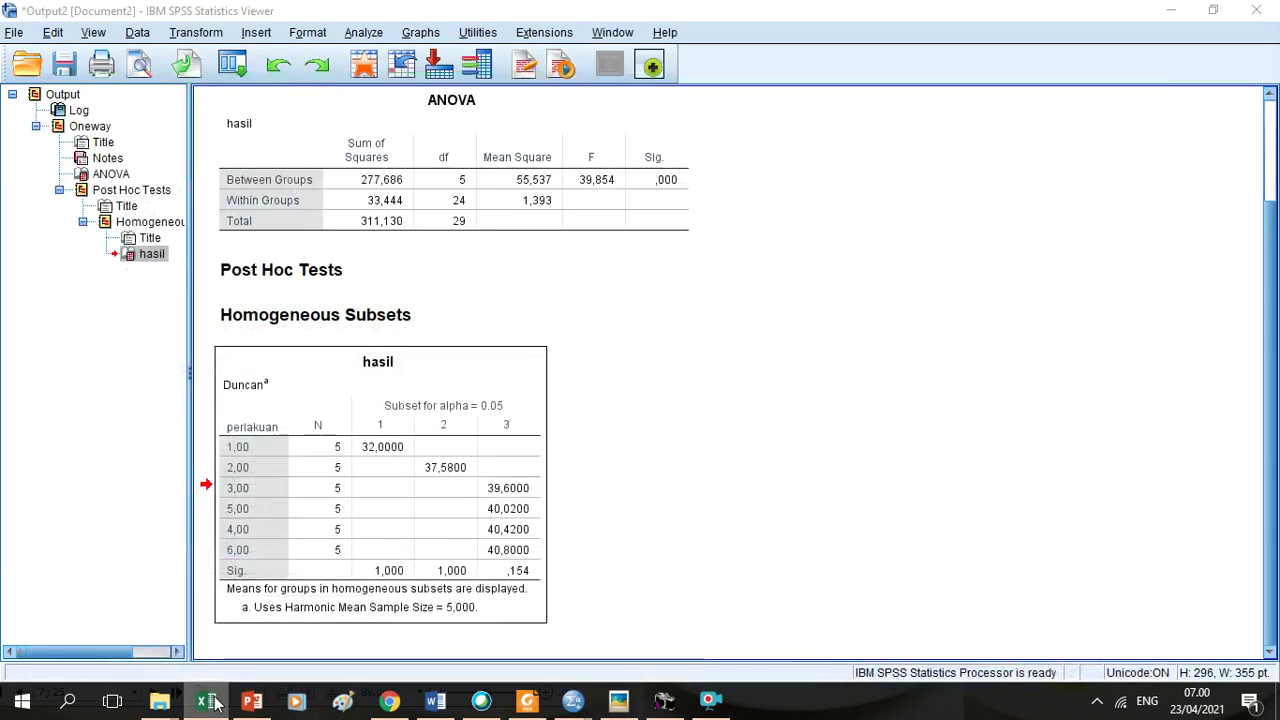
pyautogui.click(207, 701)
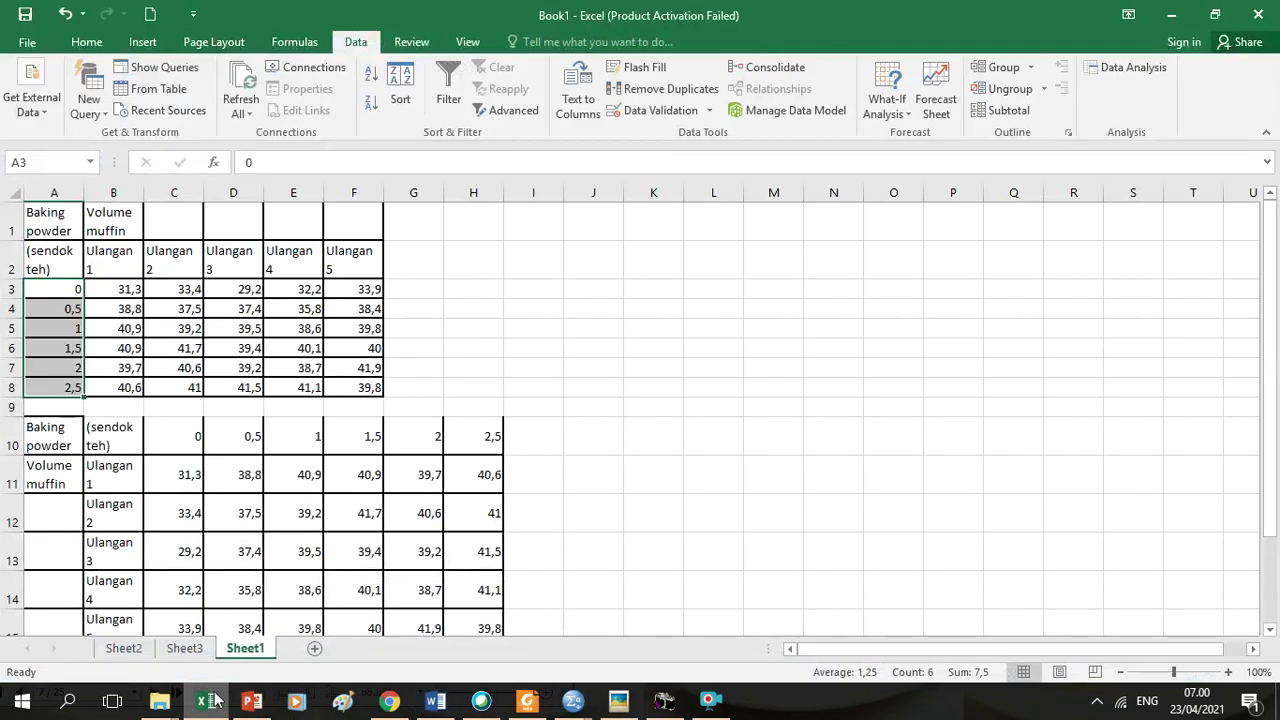
pyautogui.click(28, 44)
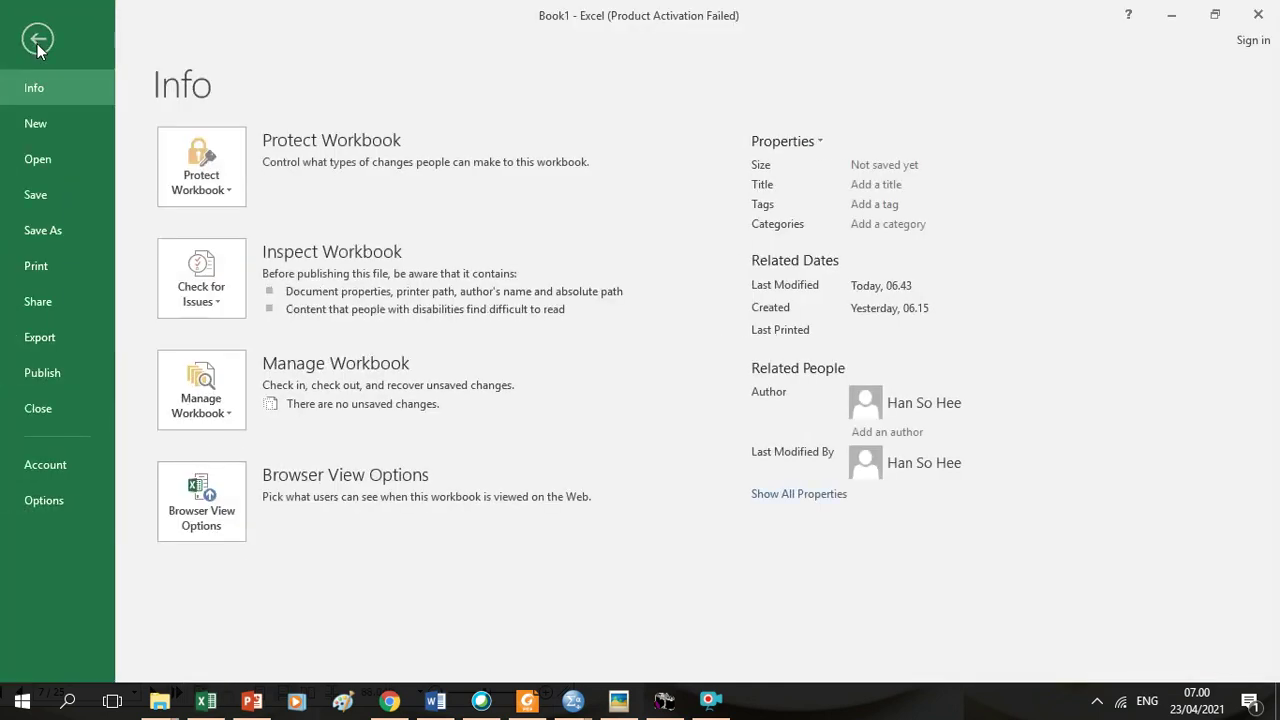
pyautogui.click(37, 40)
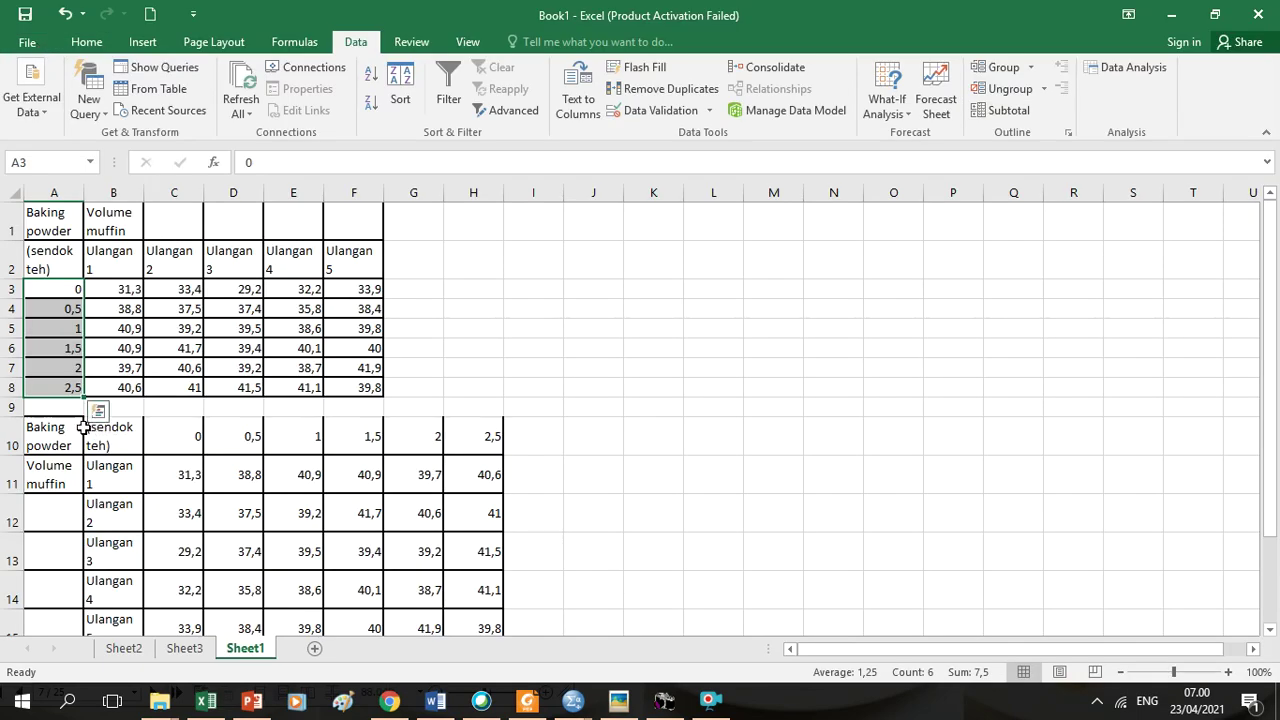
pyautogui.moveTo(53, 428); pyautogui.dragTo(473, 604)
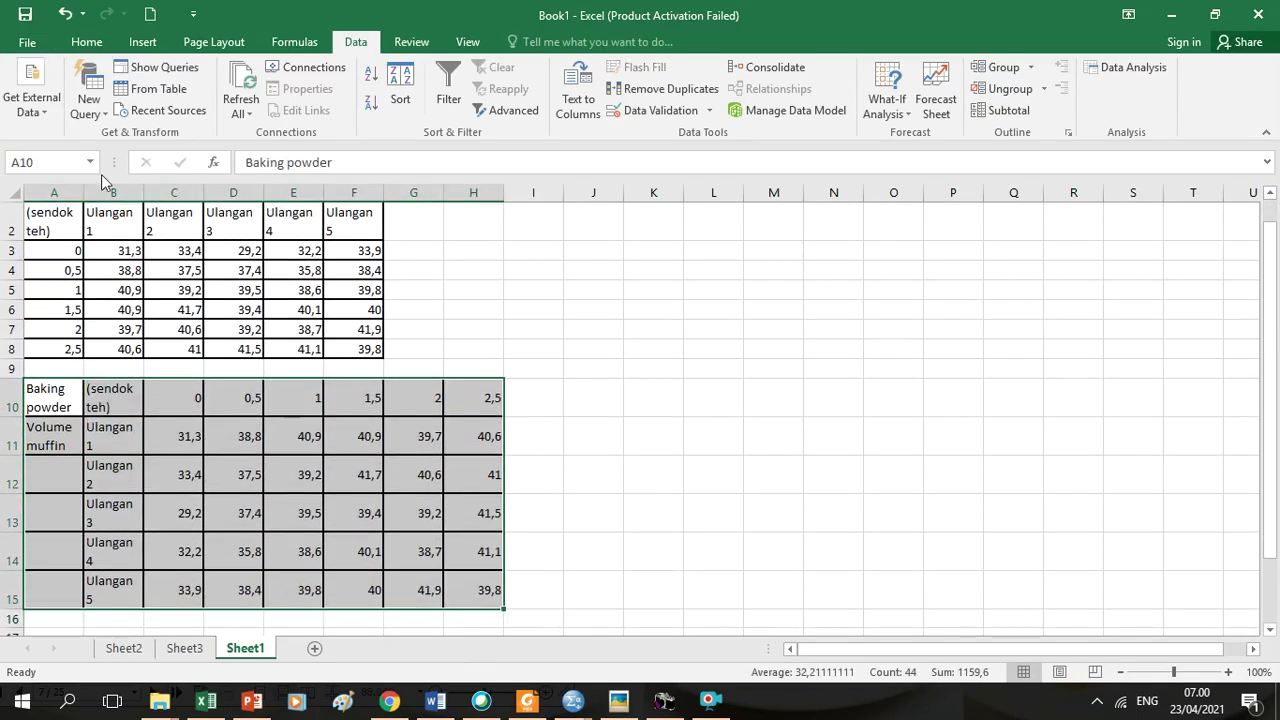
# Step: Enable the Analysis ToolPak add-in through the add-ins section of Excel Options
pyautogui.click(28, 43)
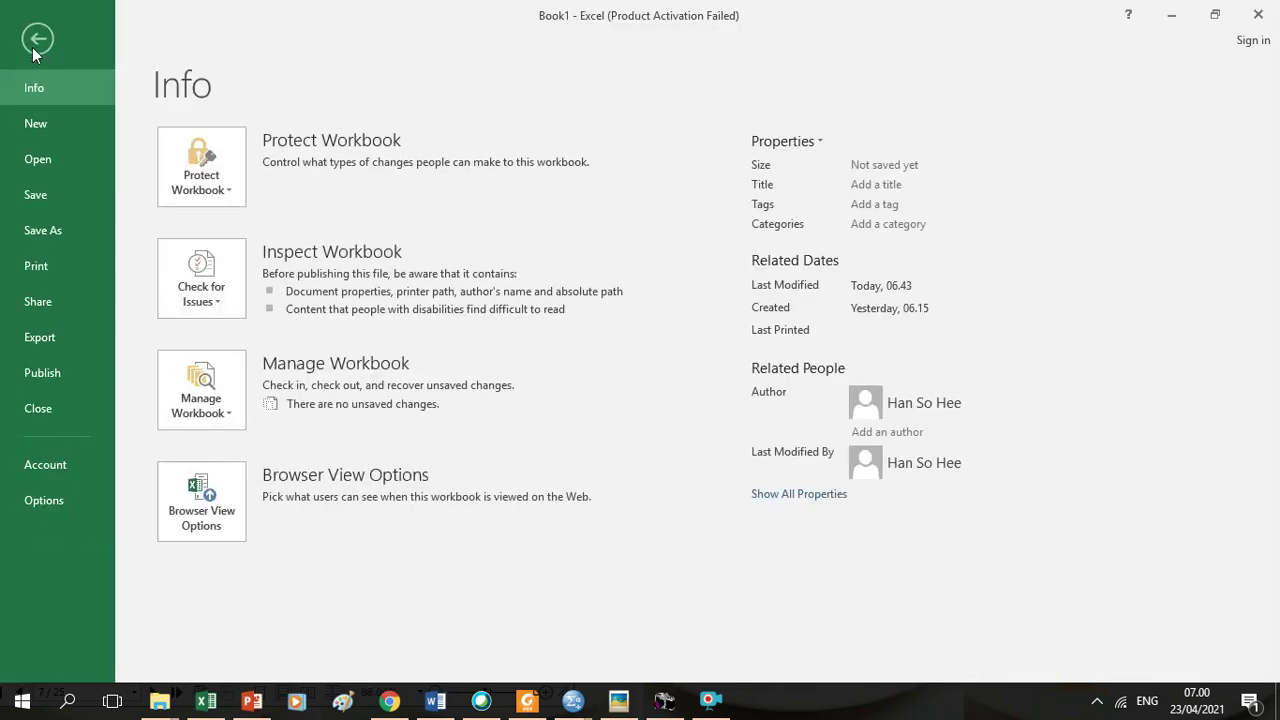
pyautogui.click(37, 40)
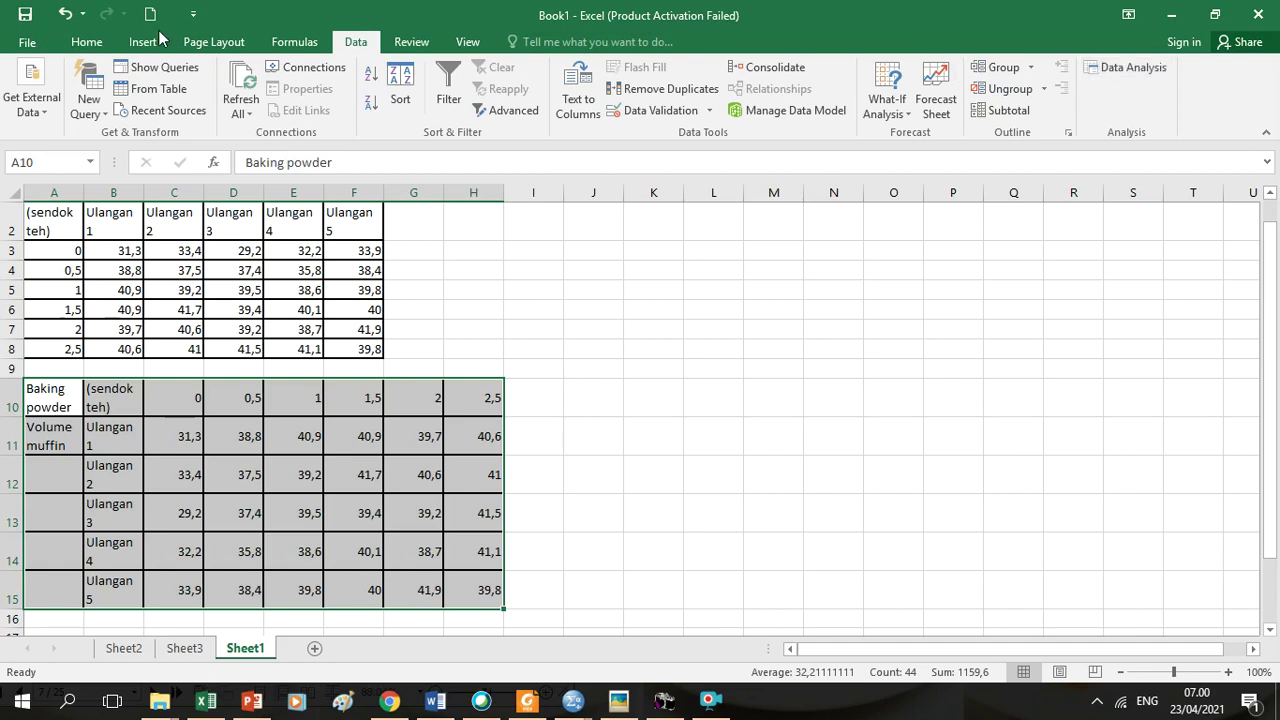
pyautogui.click(35, 48)
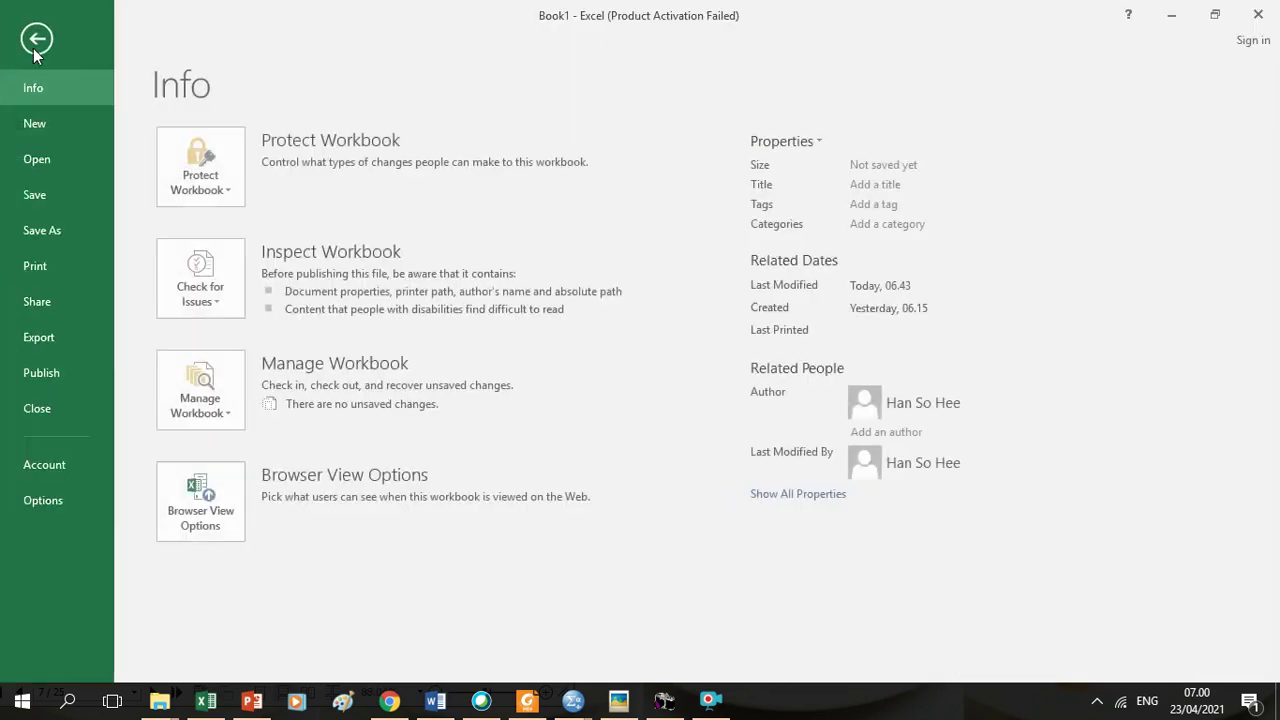
pyautogui.click(38, 500)
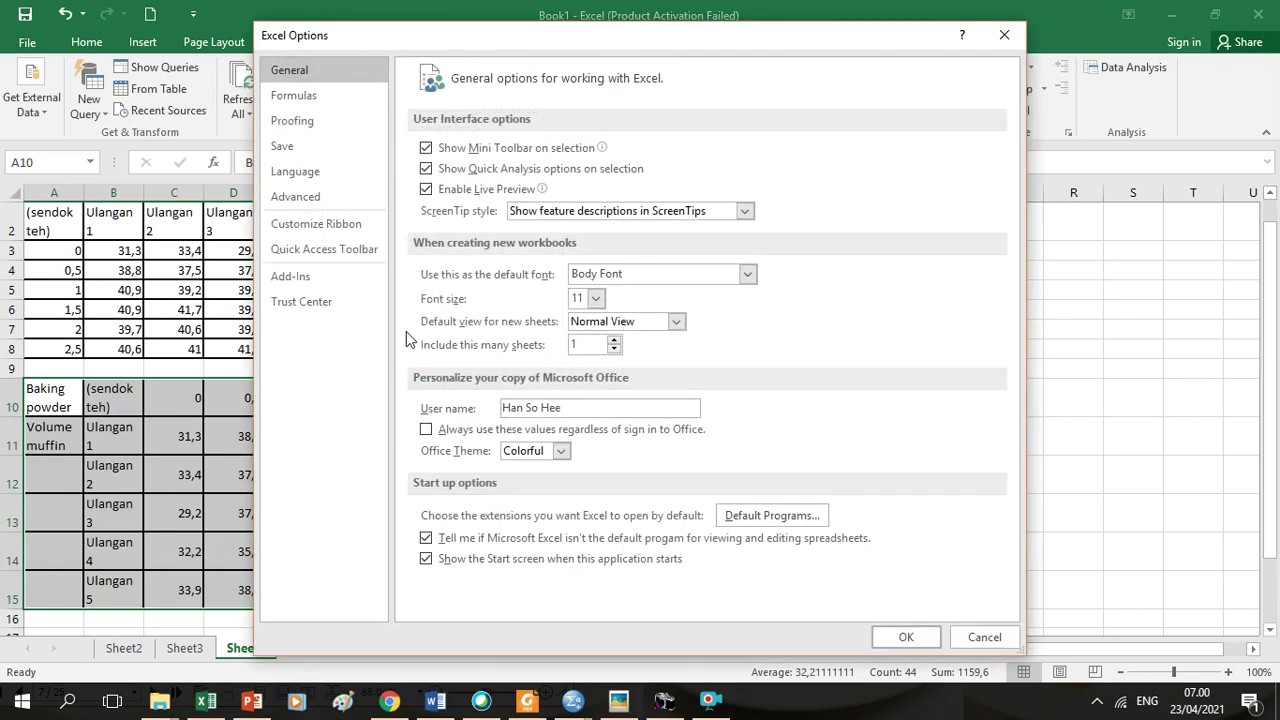
pyautogui.click(300, 280)
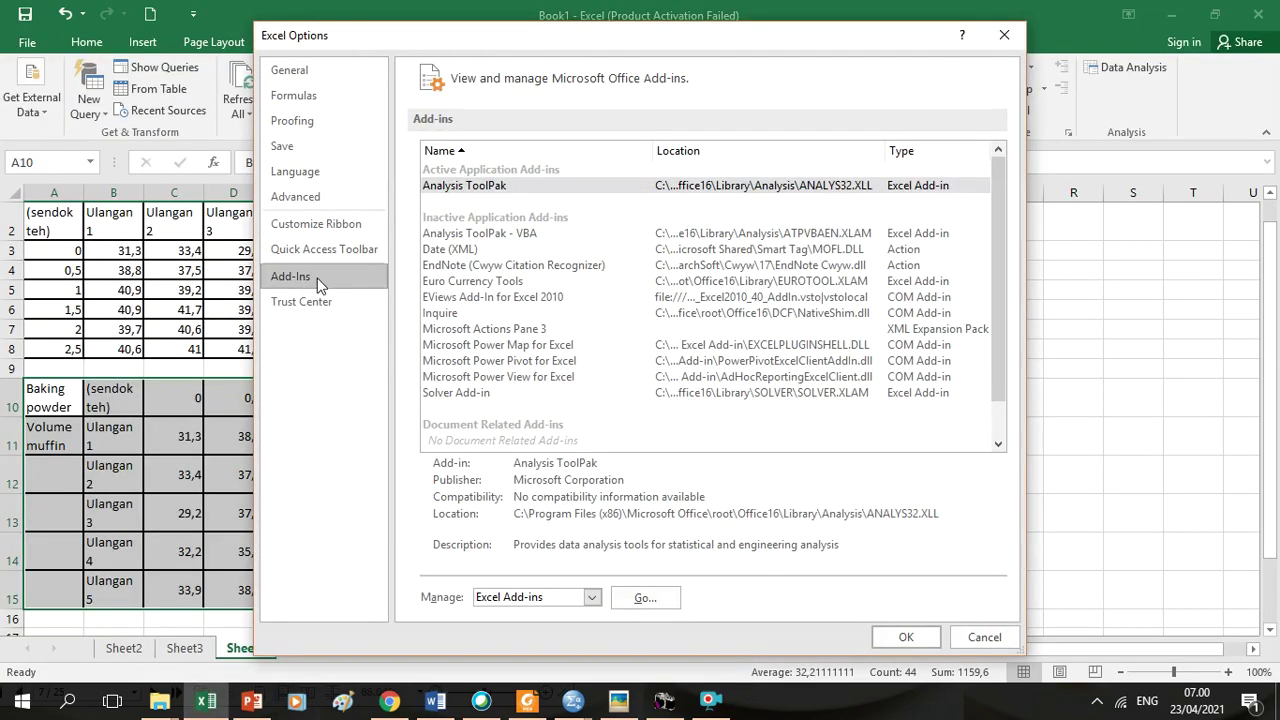
pyautogui.click(511, 188)
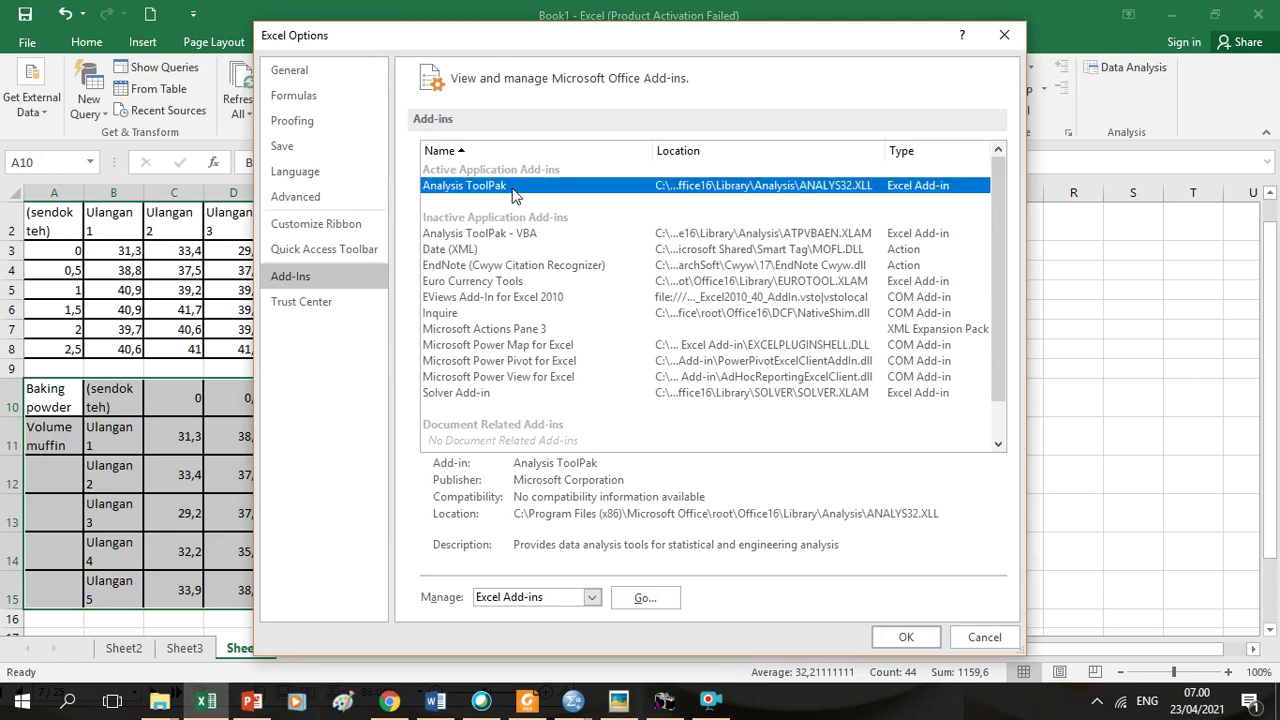
pyautogui.click(645, 597)
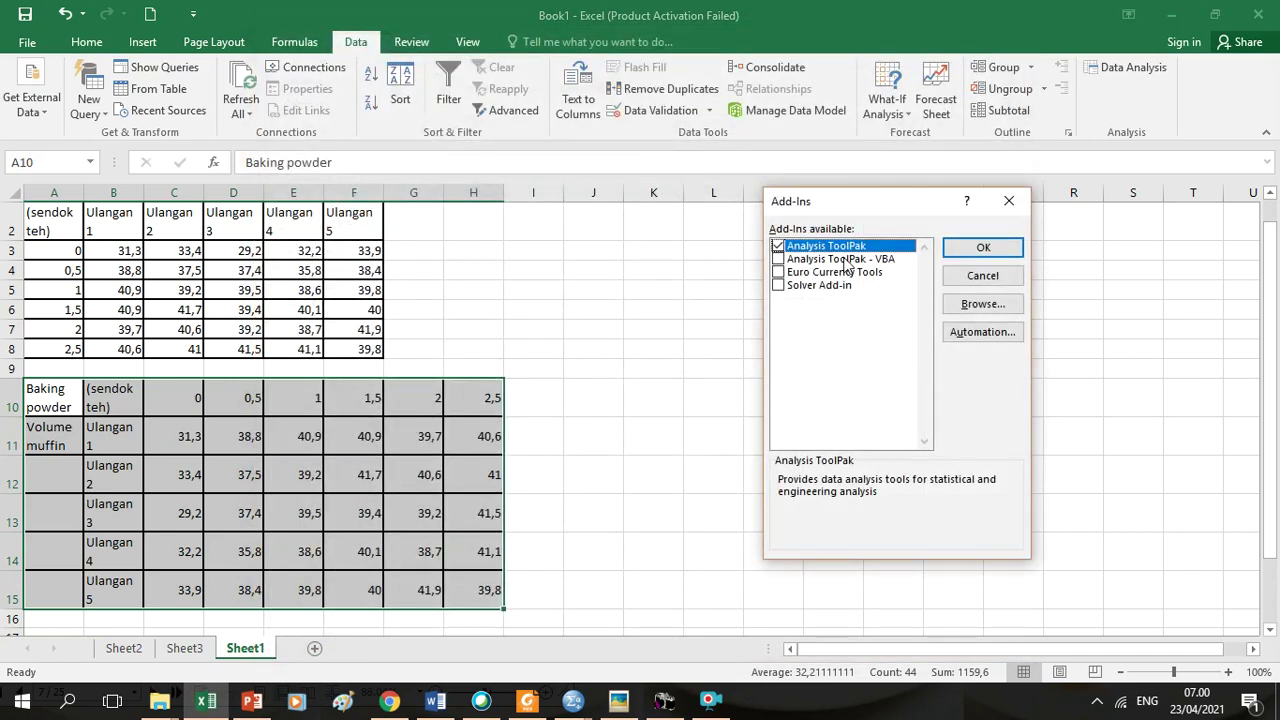
pyautogui.click(980, 249)
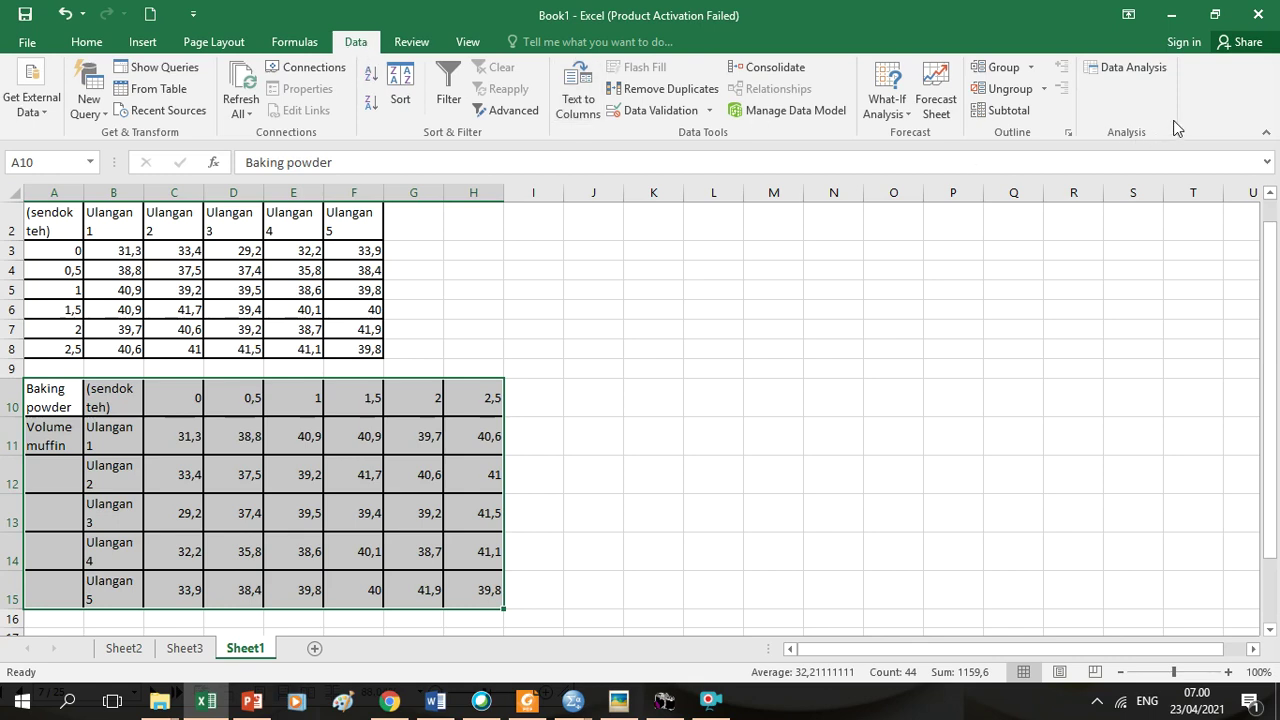
# Step: Run Anova: Single Factor on C10:H15, grouped by columns with labels in first row, alpha 0,05, outputting to a new worksheet
pyautogui.click(1161, 75)
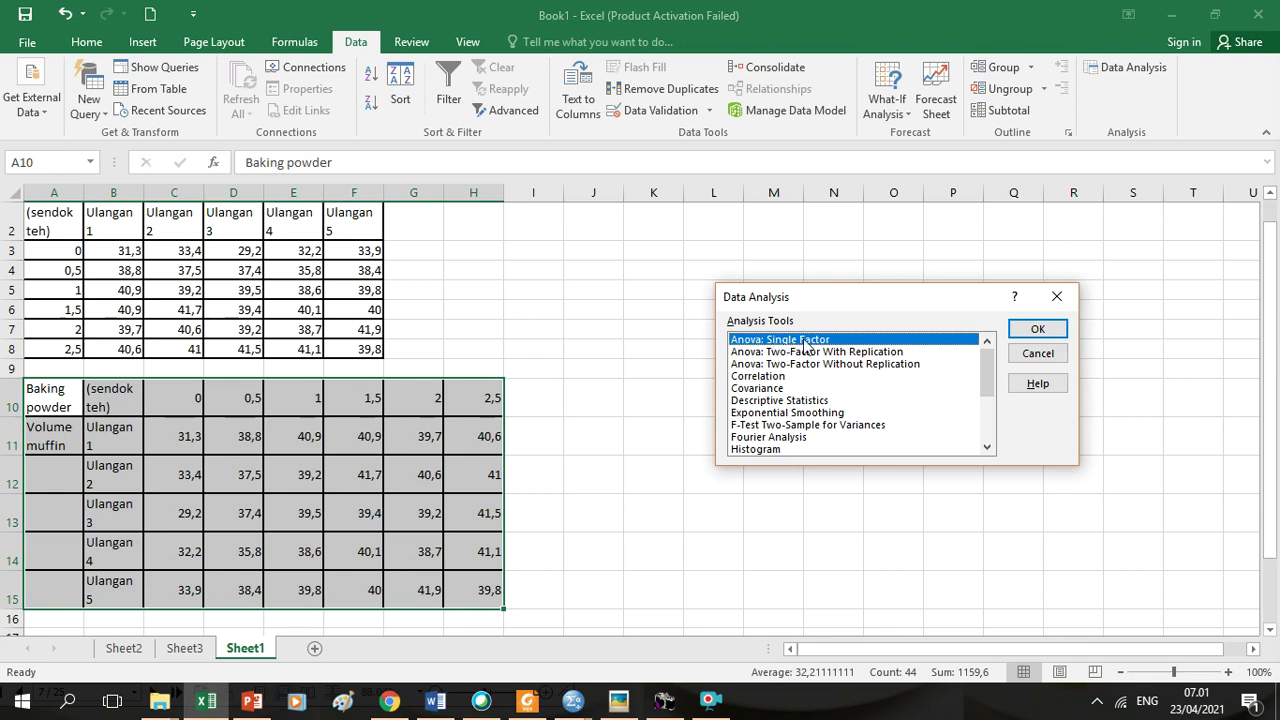
pyautogui.click(1036, 329)
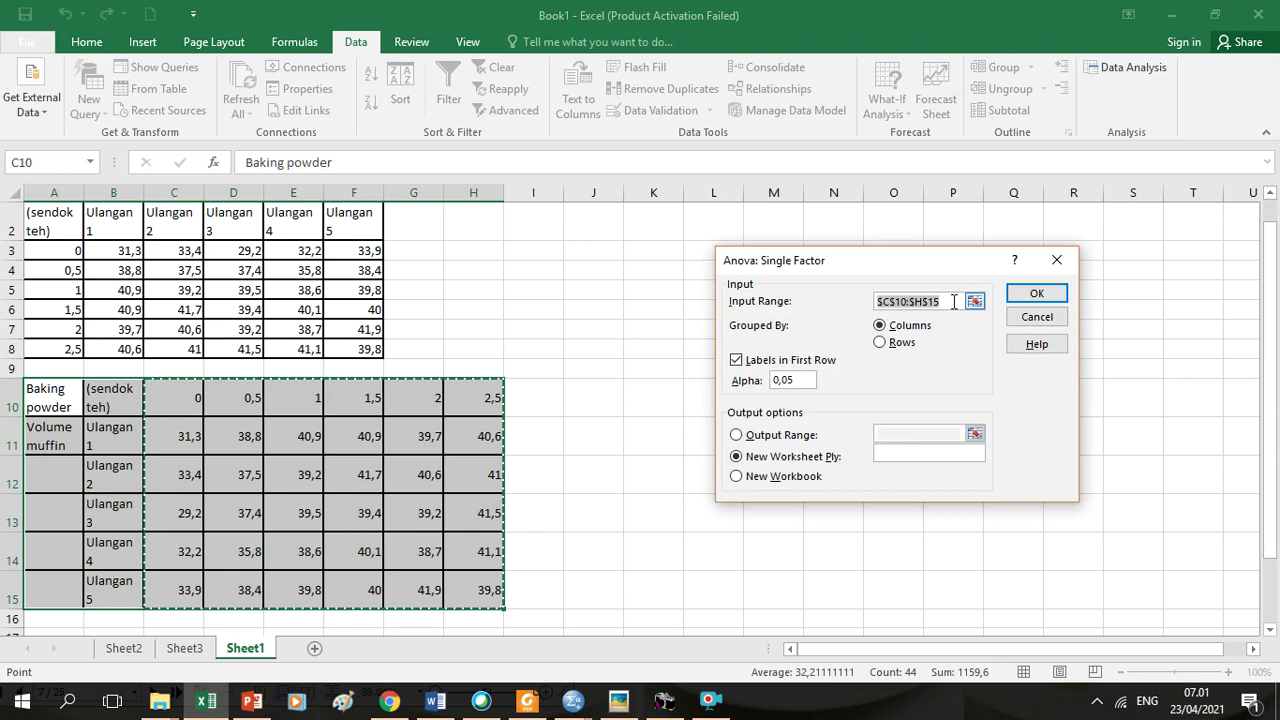
pyautogui.moveTo(954, 301); pyautogui.dragTo(870, 308)
pyautogui.press('BackSpace')
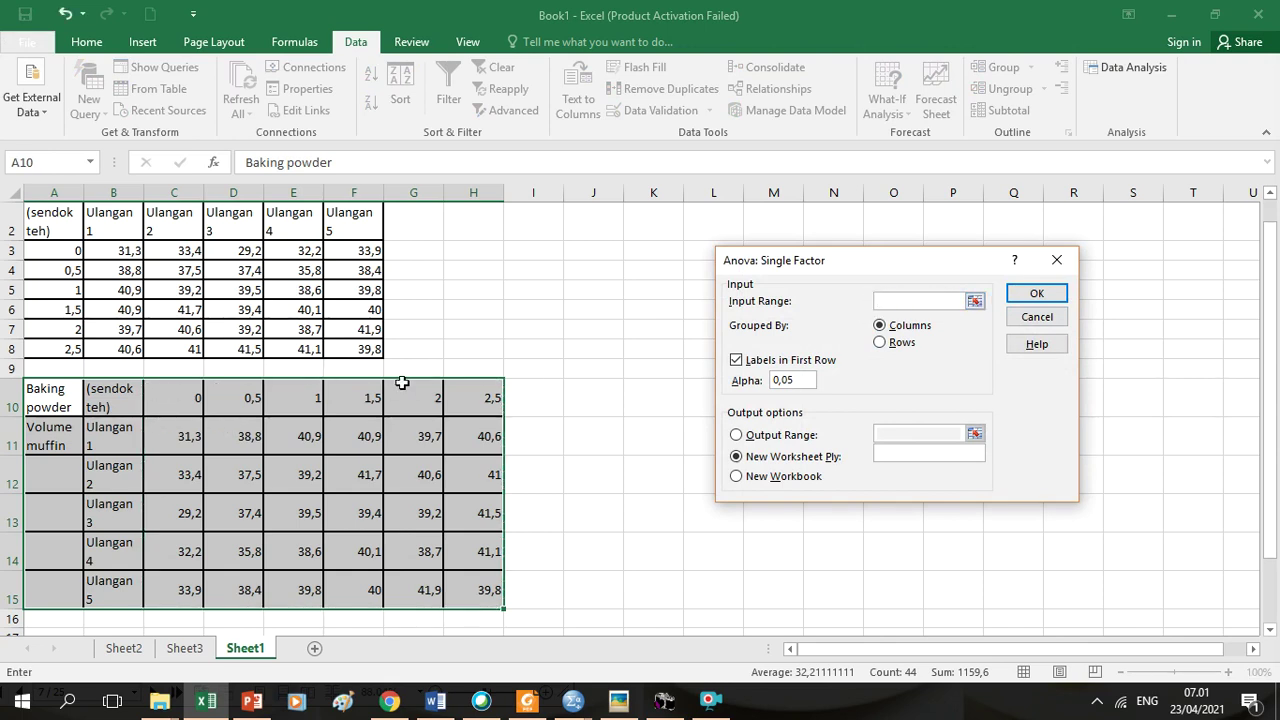
pyautogui.moveTo(181, 403); pyautogui.dragTo(474, 594)
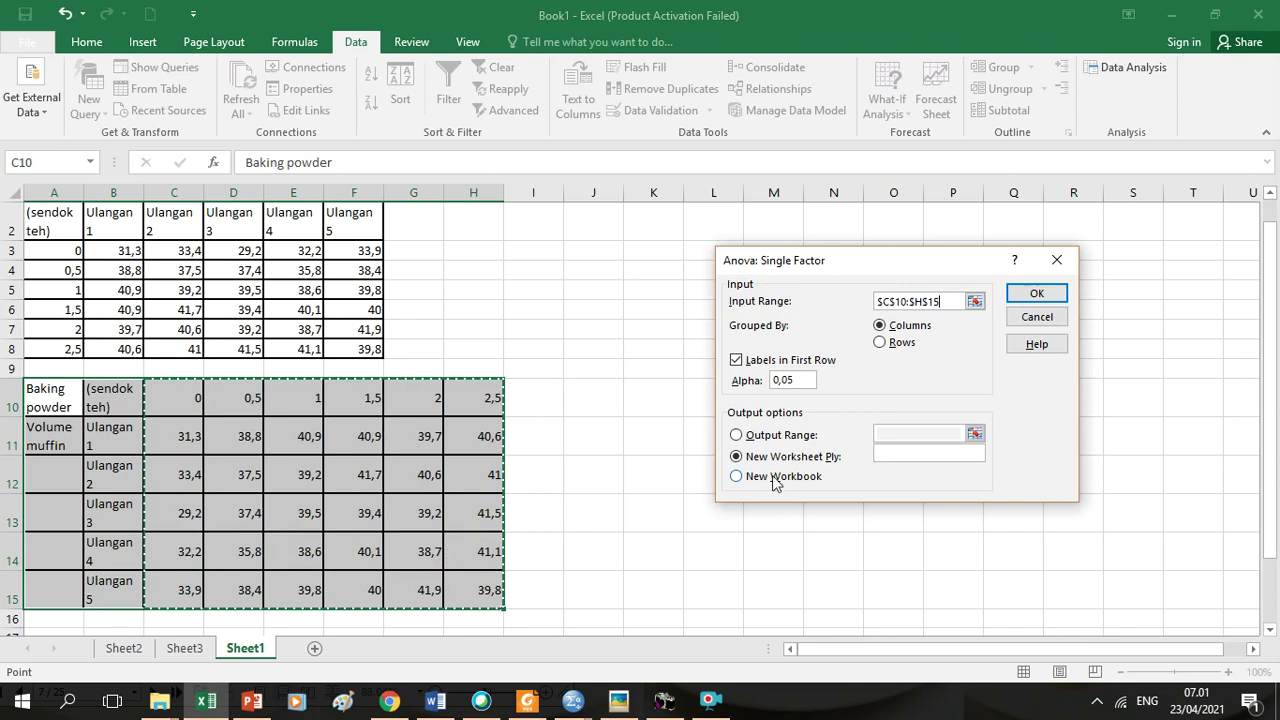
pyautogui.click(737, 362)
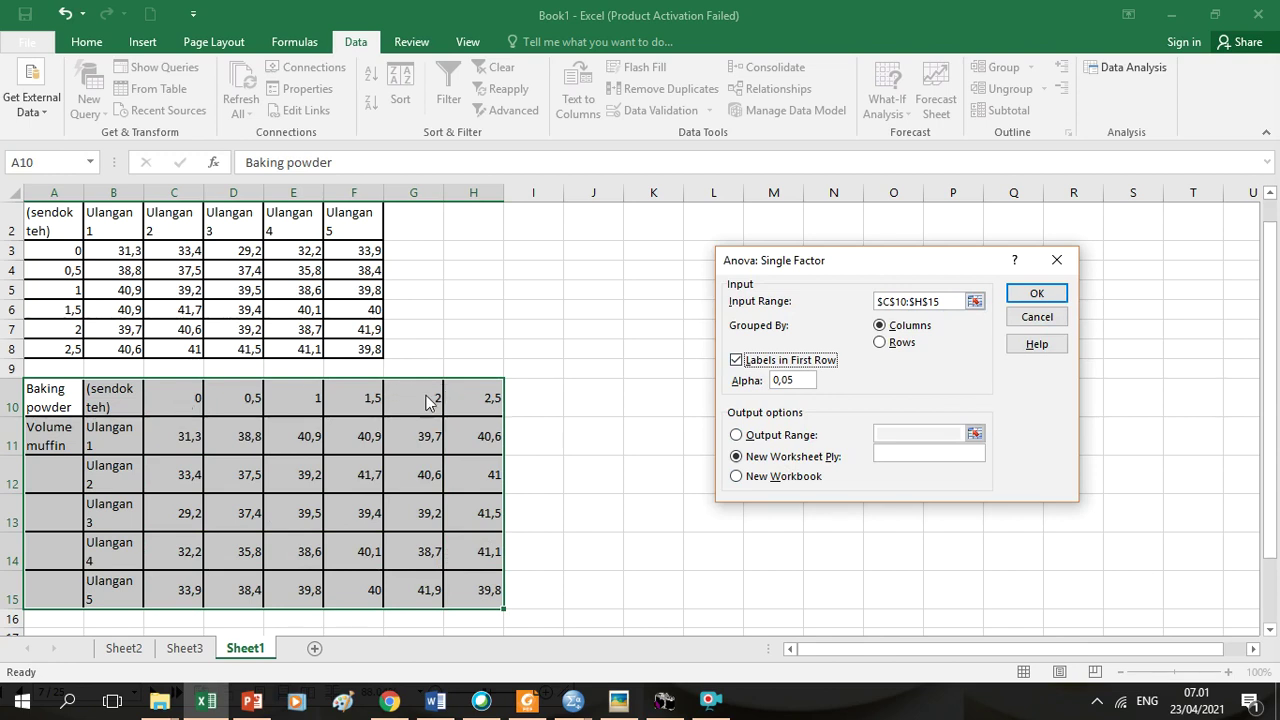
pyautogui.click(1030, 292)
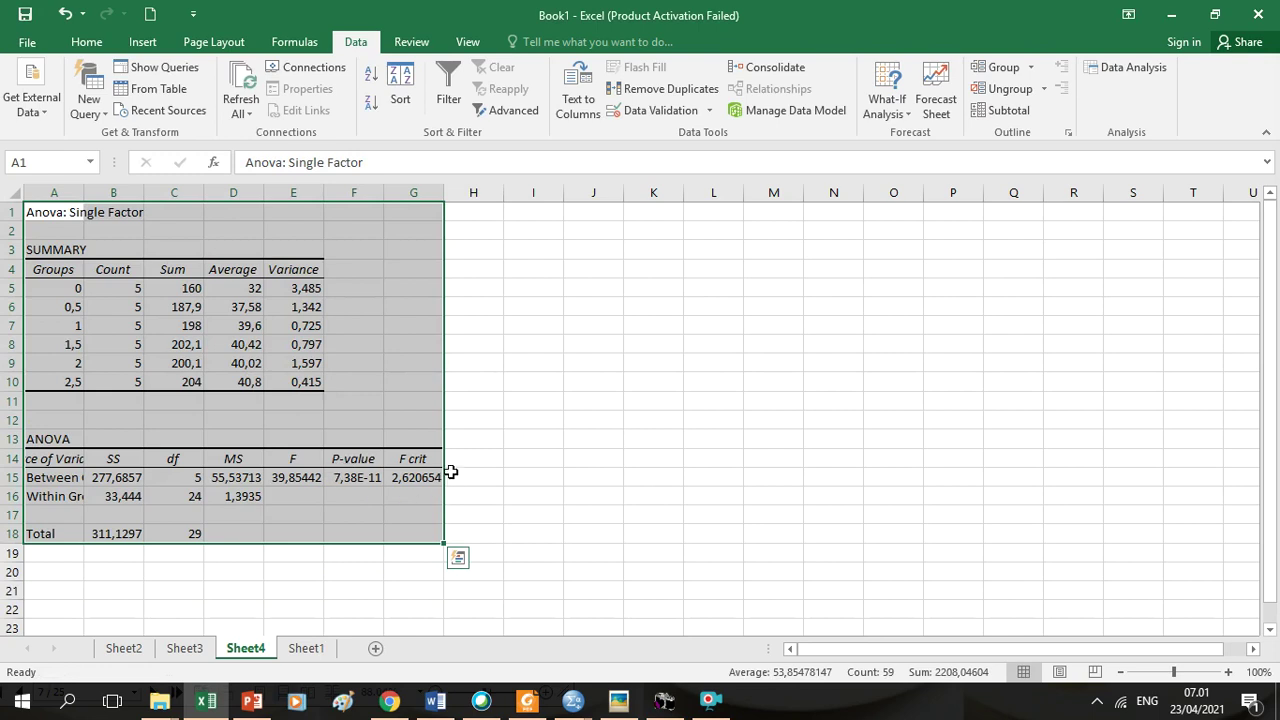
# Step: Compare the between-groups F value in E15 with the F crit value in G15 of the ANOVA table
pyautogui.click(297, 478)
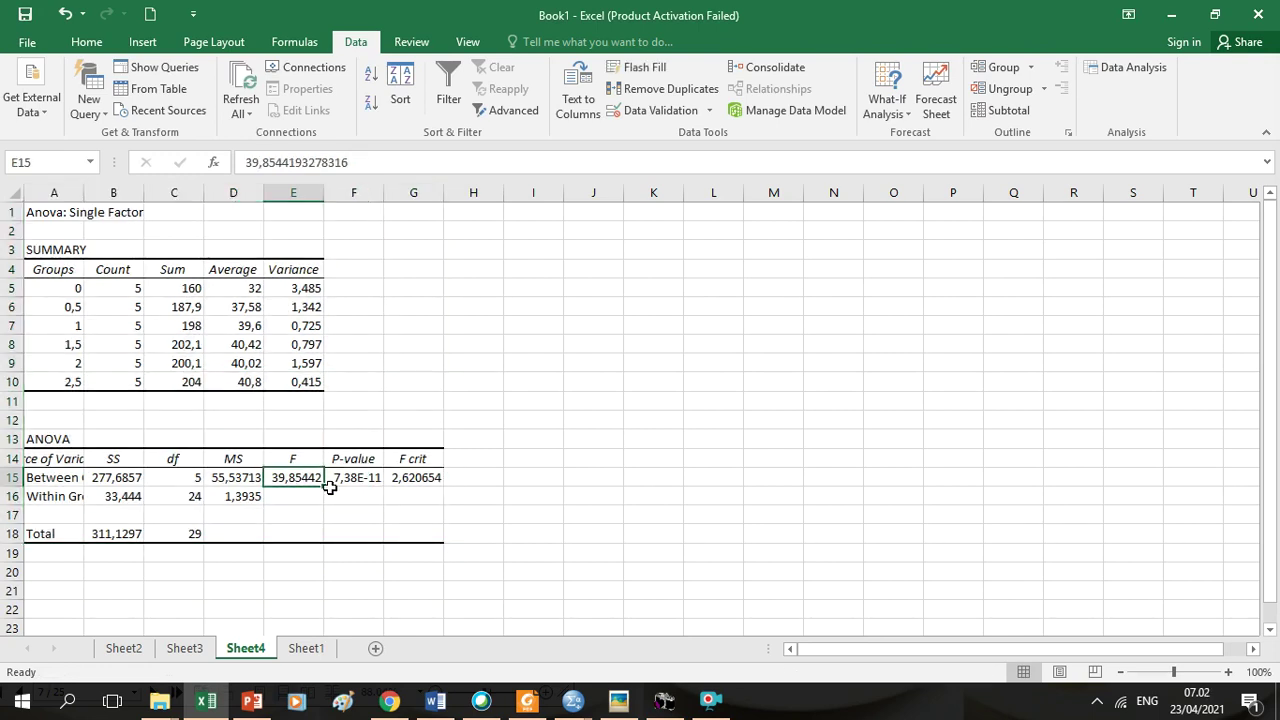
pyautogui.click(437, 480)
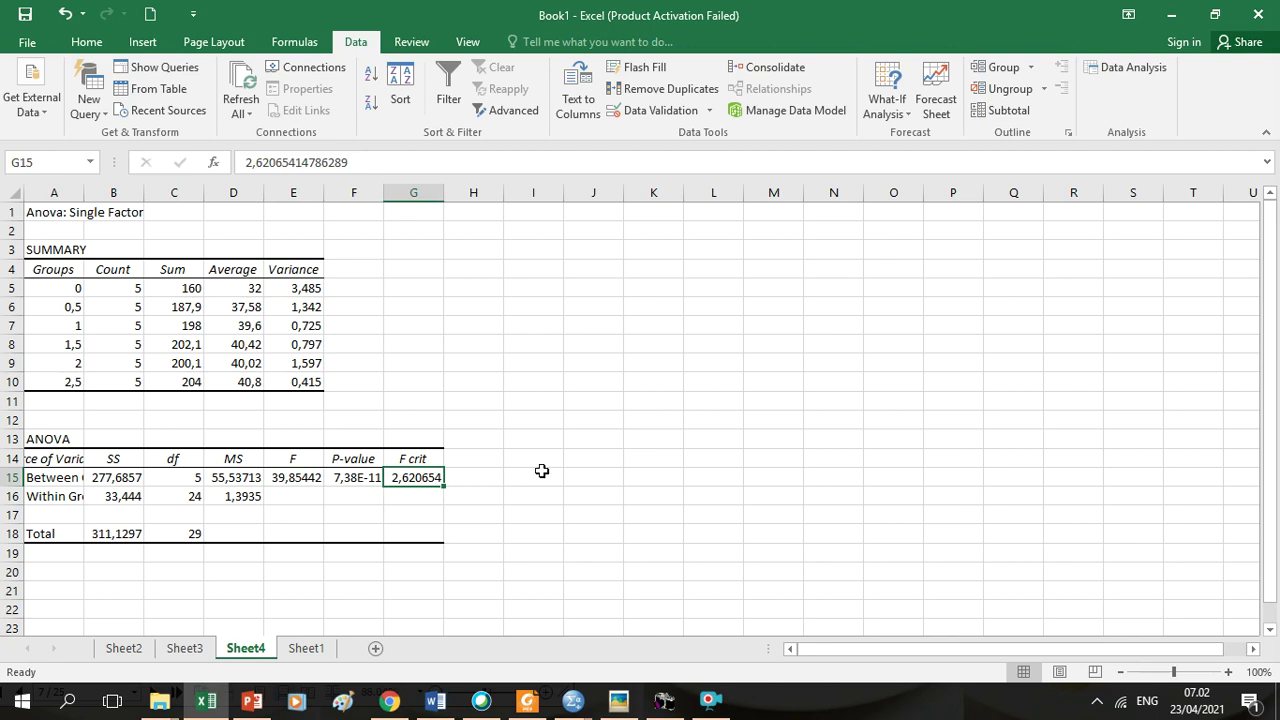
pyautogui.click(280, 482)
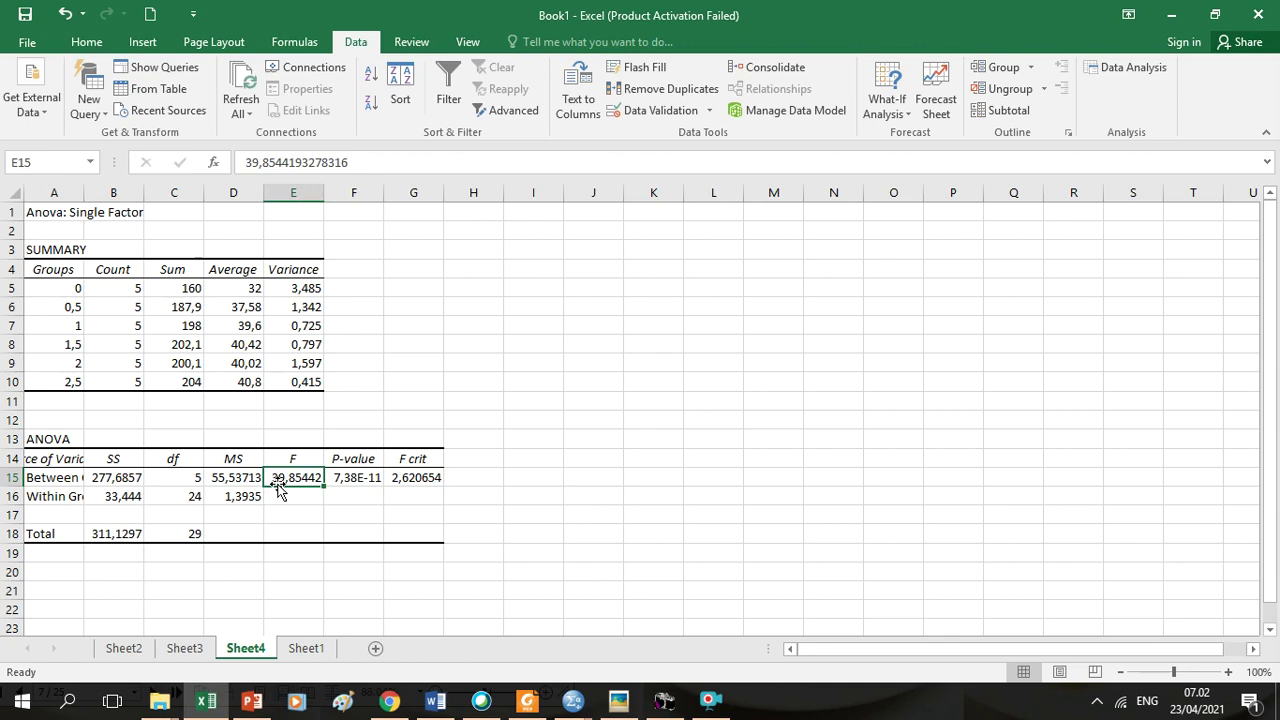
pyautogui.click(420, 477)
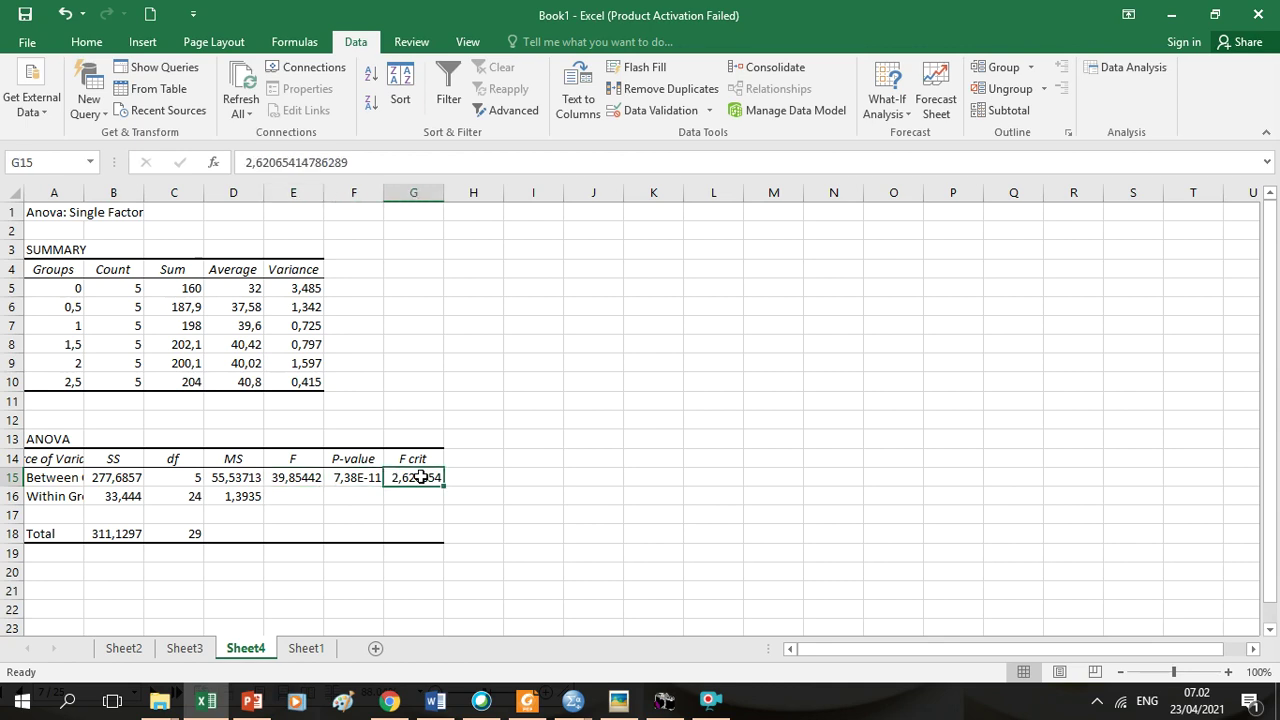
pyautogui.click(297, 491)
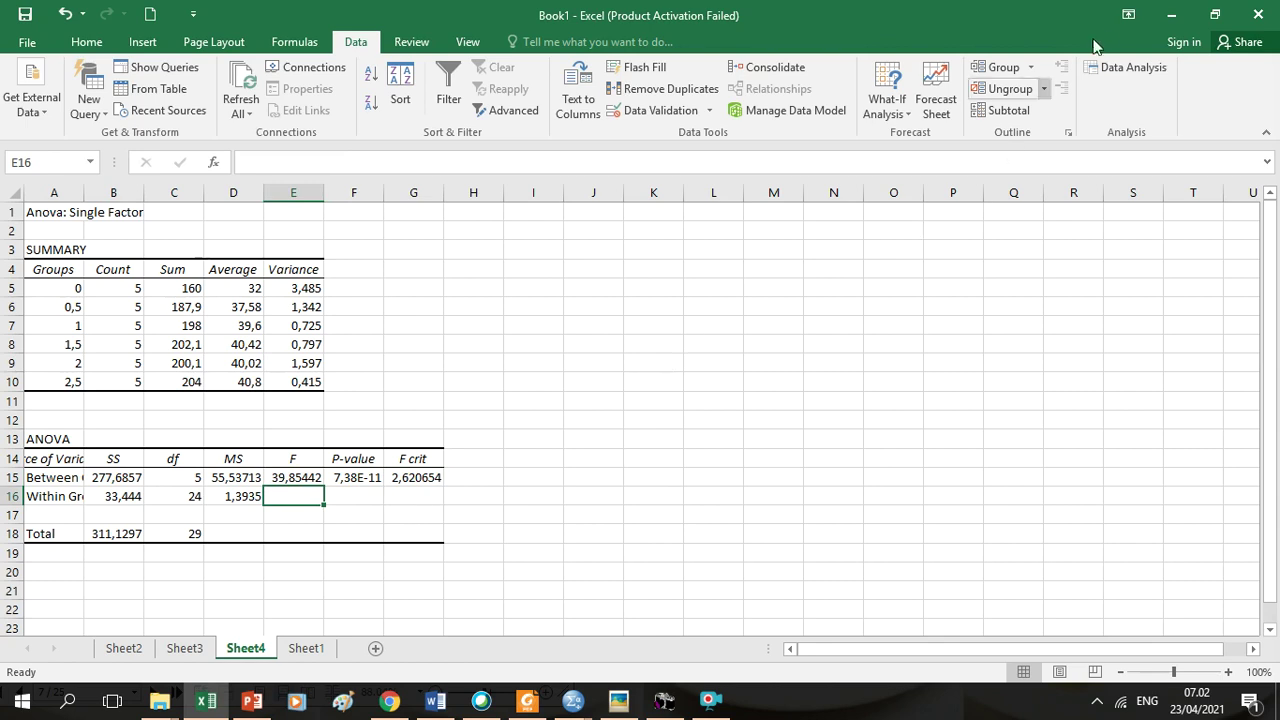
pyautogui.click(1115, 68)
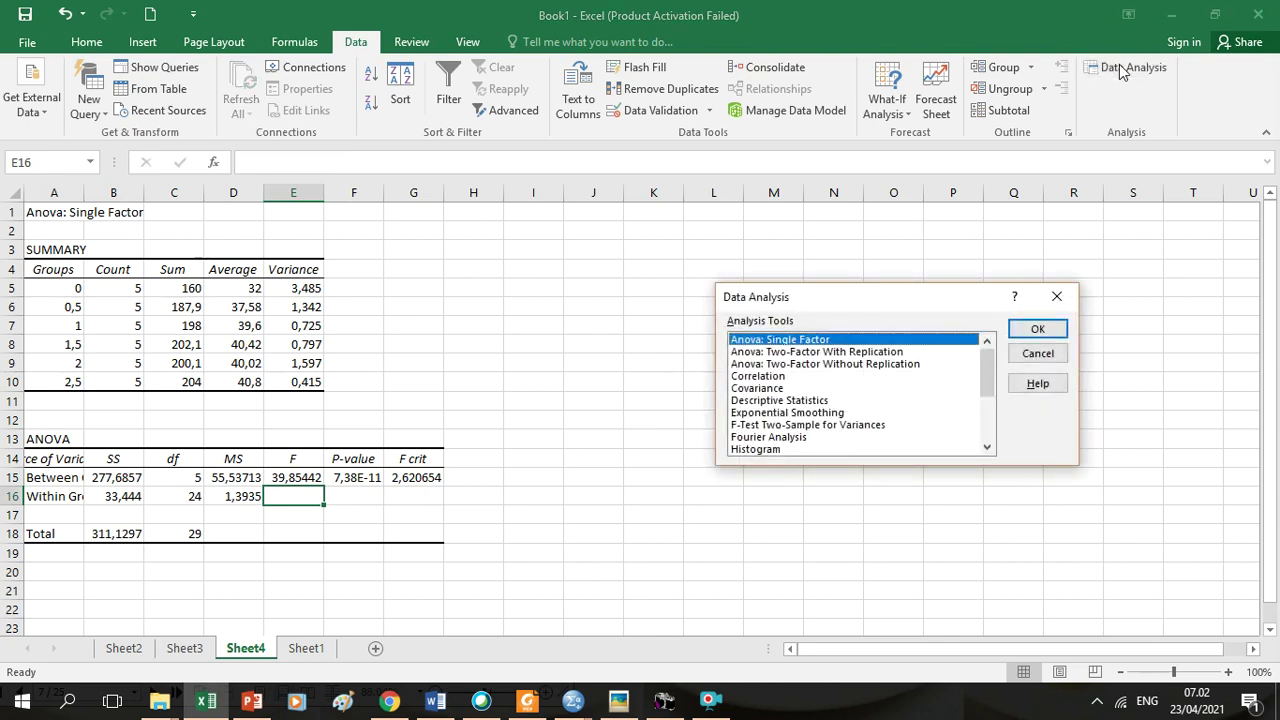
pyautogui.click(1037, 329)
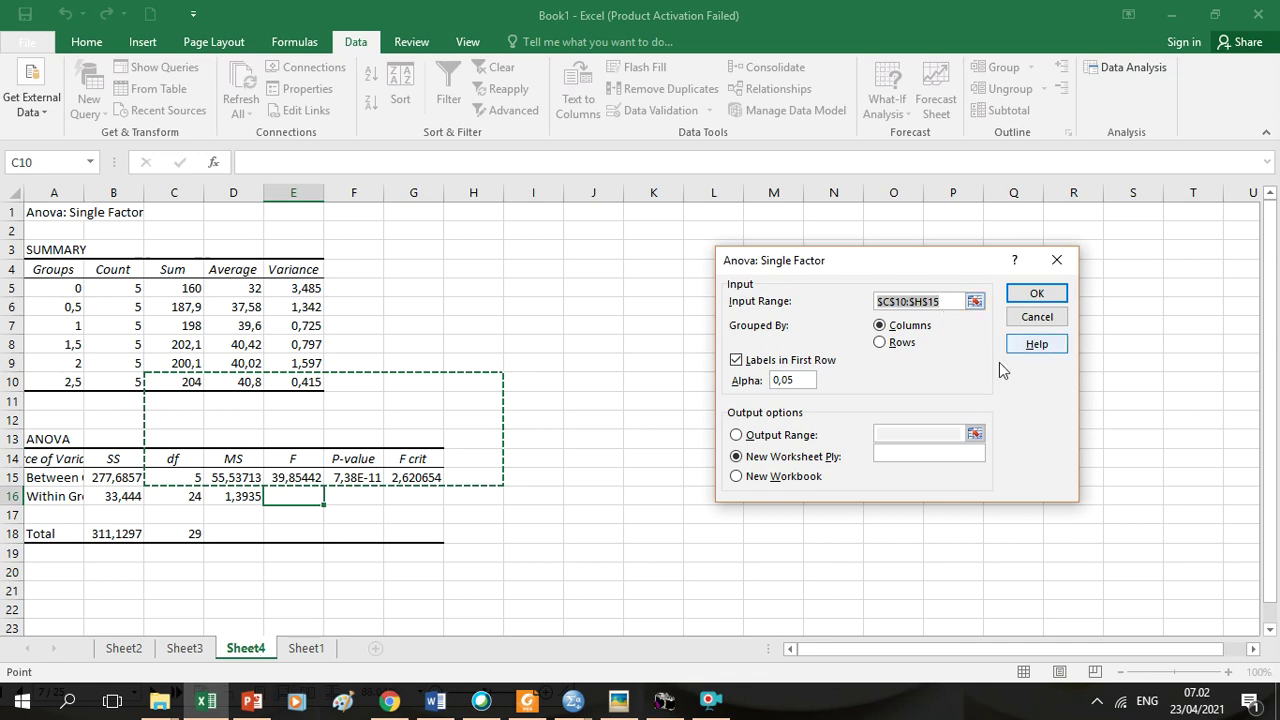
pyautogui.click(1037, 317)
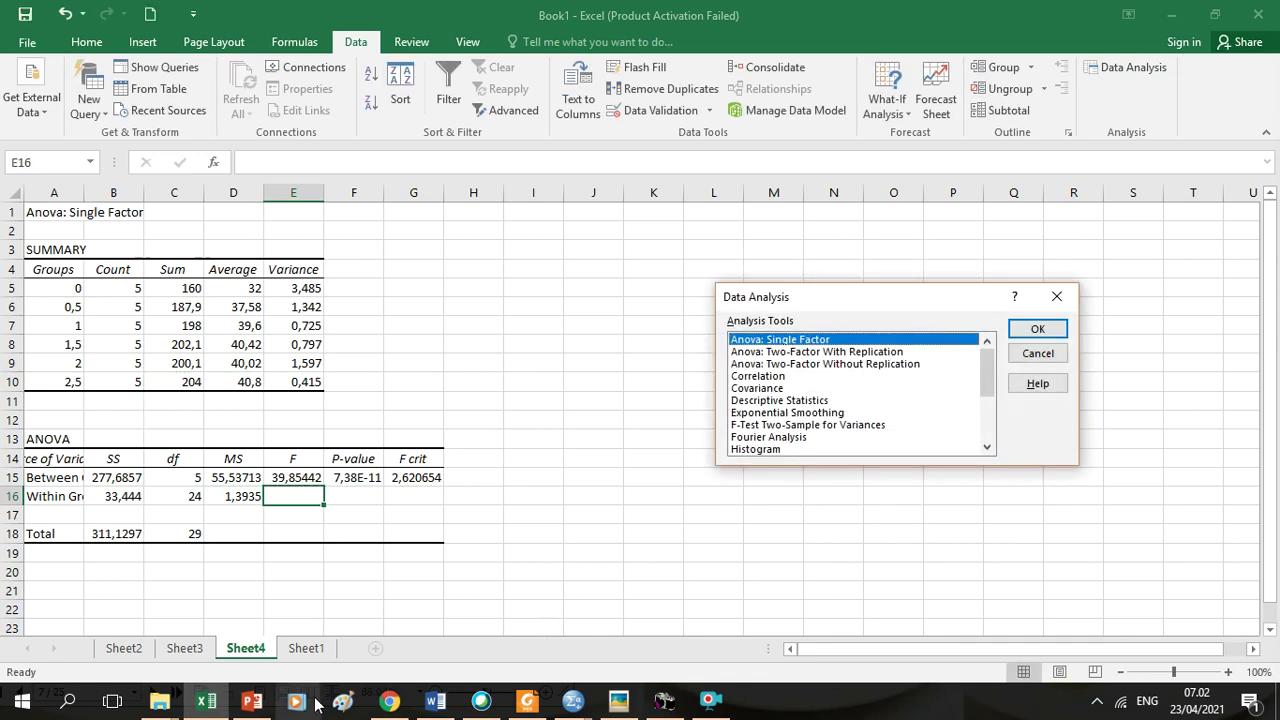
pyautogui.click(1037, 355)
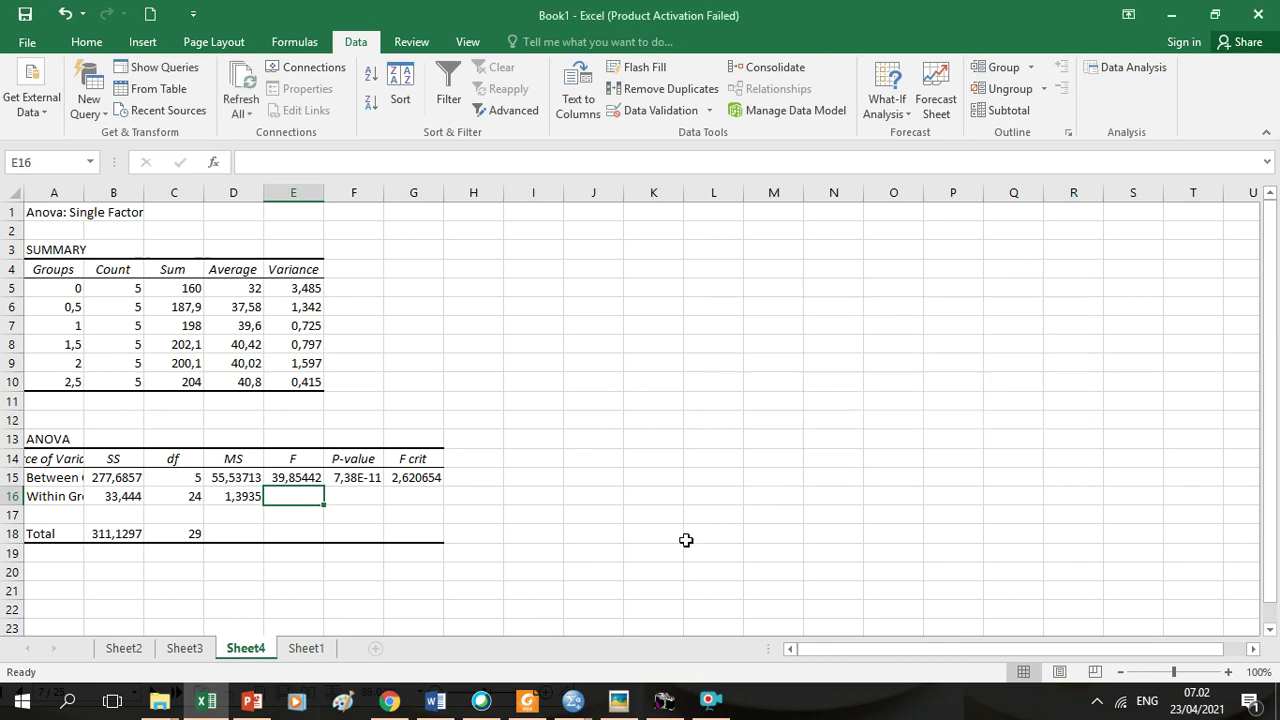
# Step: Run Anova: Single Factor on Sheet1 range C11:H15, grouped by columns without first-row labels, alpha 0,05, outputting to a new worksheet
pyautogui.click(311, 656)
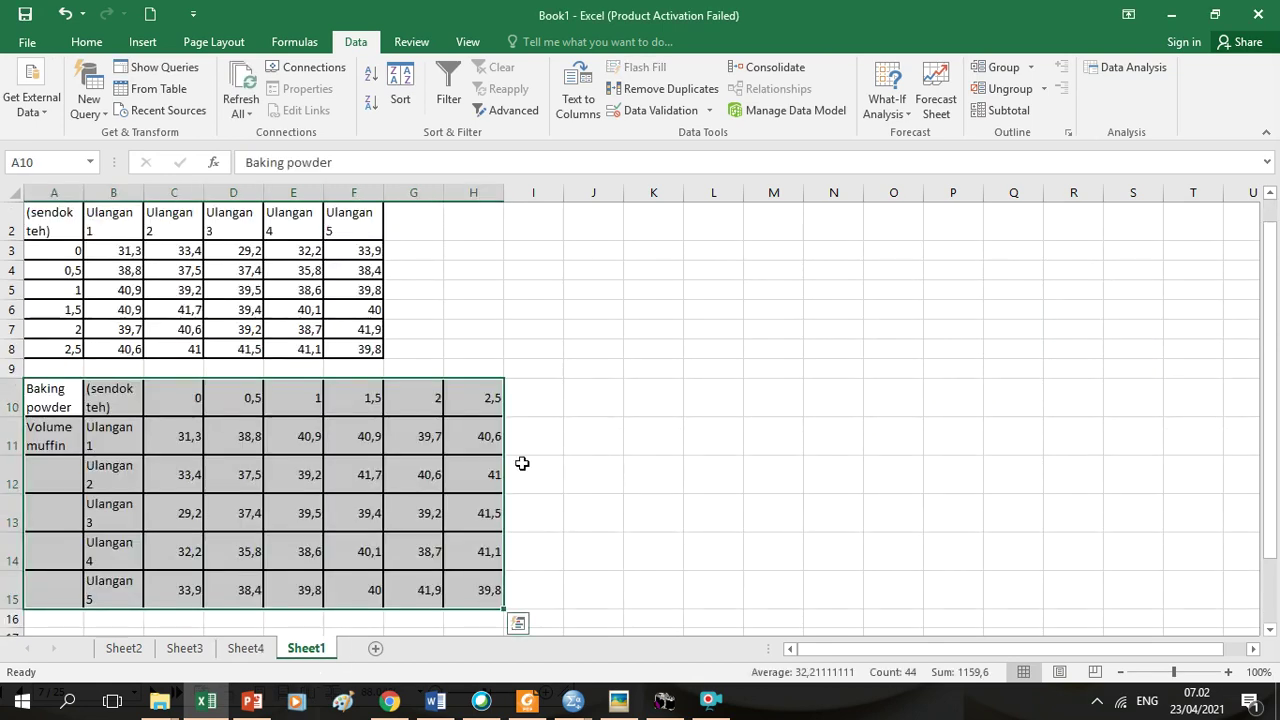
pyautogui.click(523, 462)
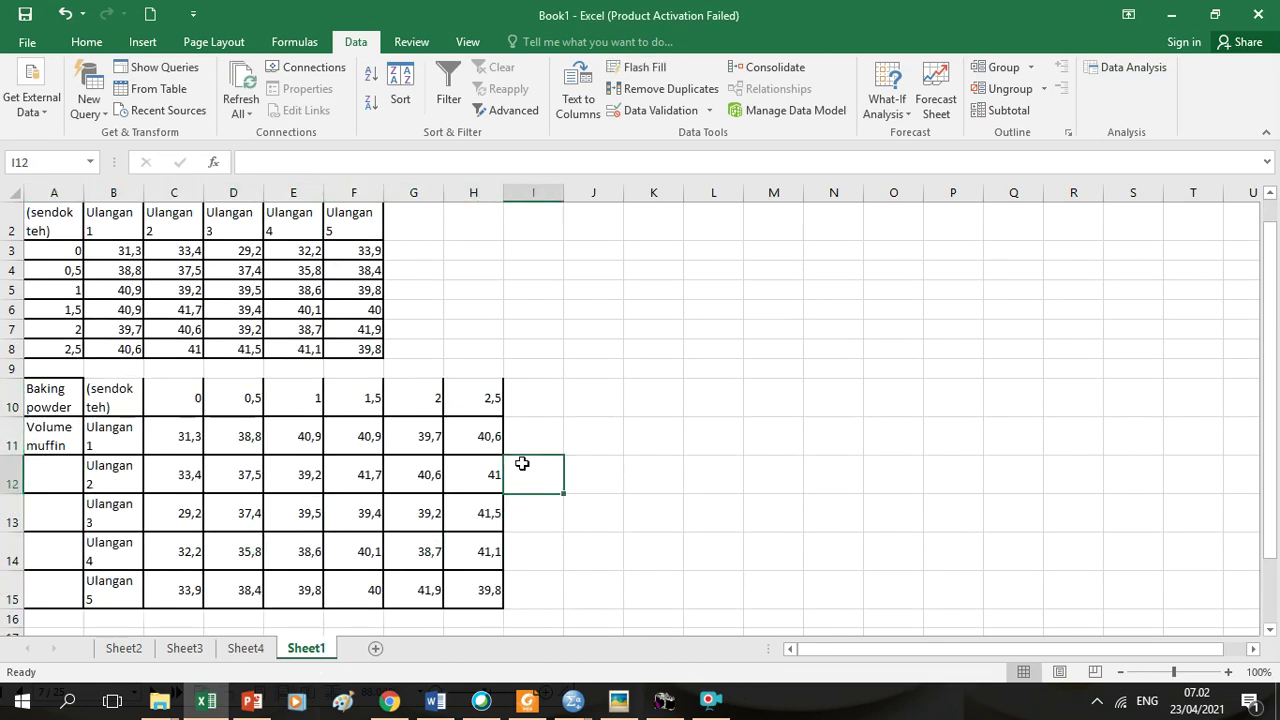
pyautogui.click(1140, 67)
pyautogui.click(1035, 328)
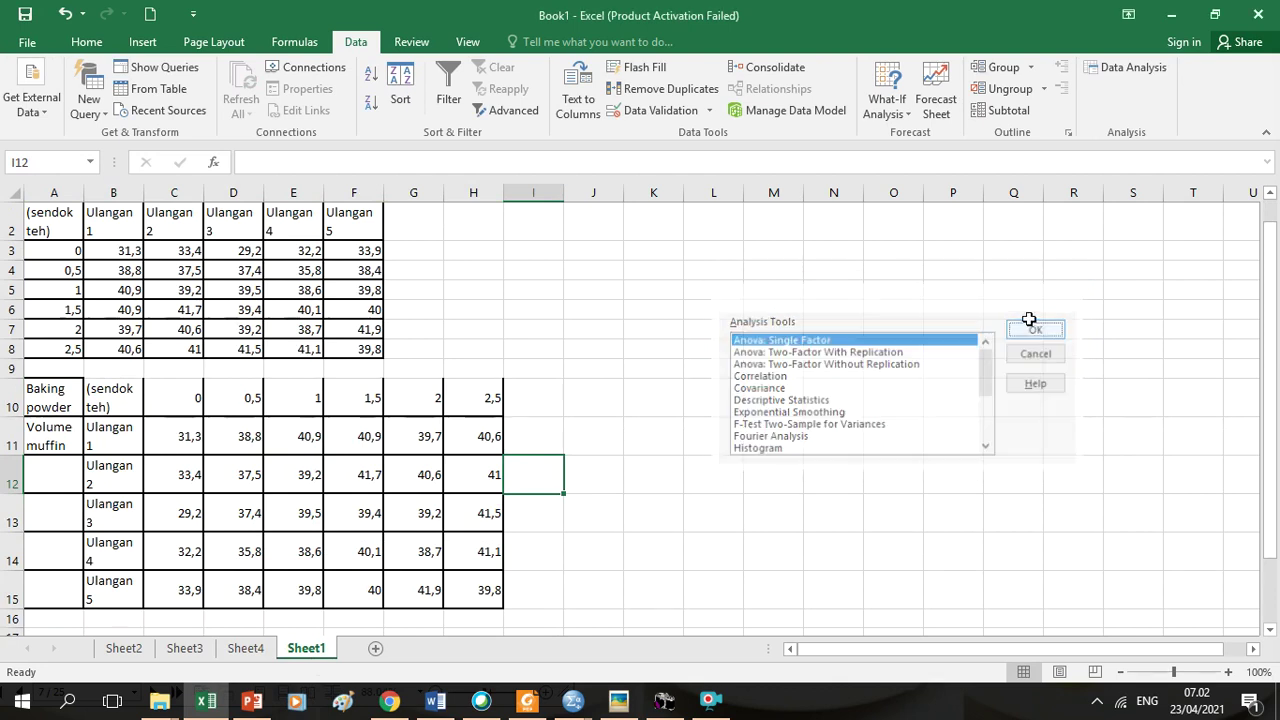
pyautogui.press('BackSpace')
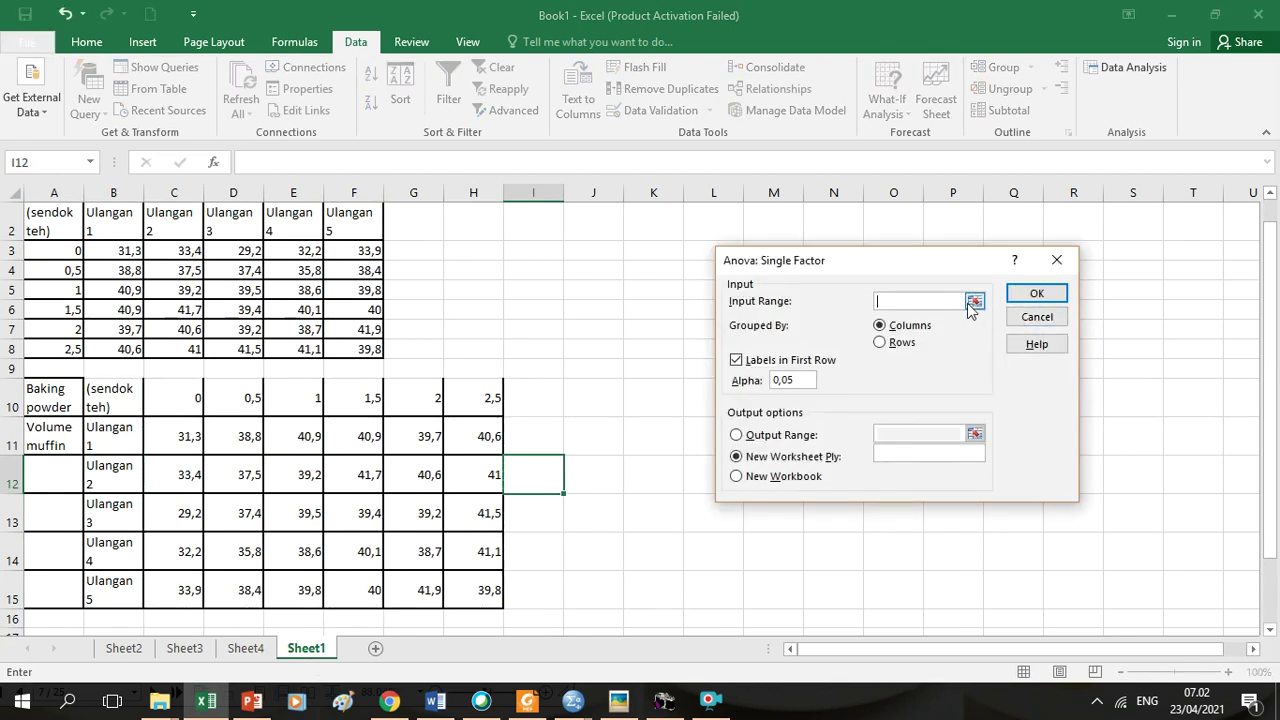
pyautogui.moveTo(178, 437); pyautogui.dragTo(466, 591)
pyautogui.click(737, 360)
pyautogui.click(737, 360)
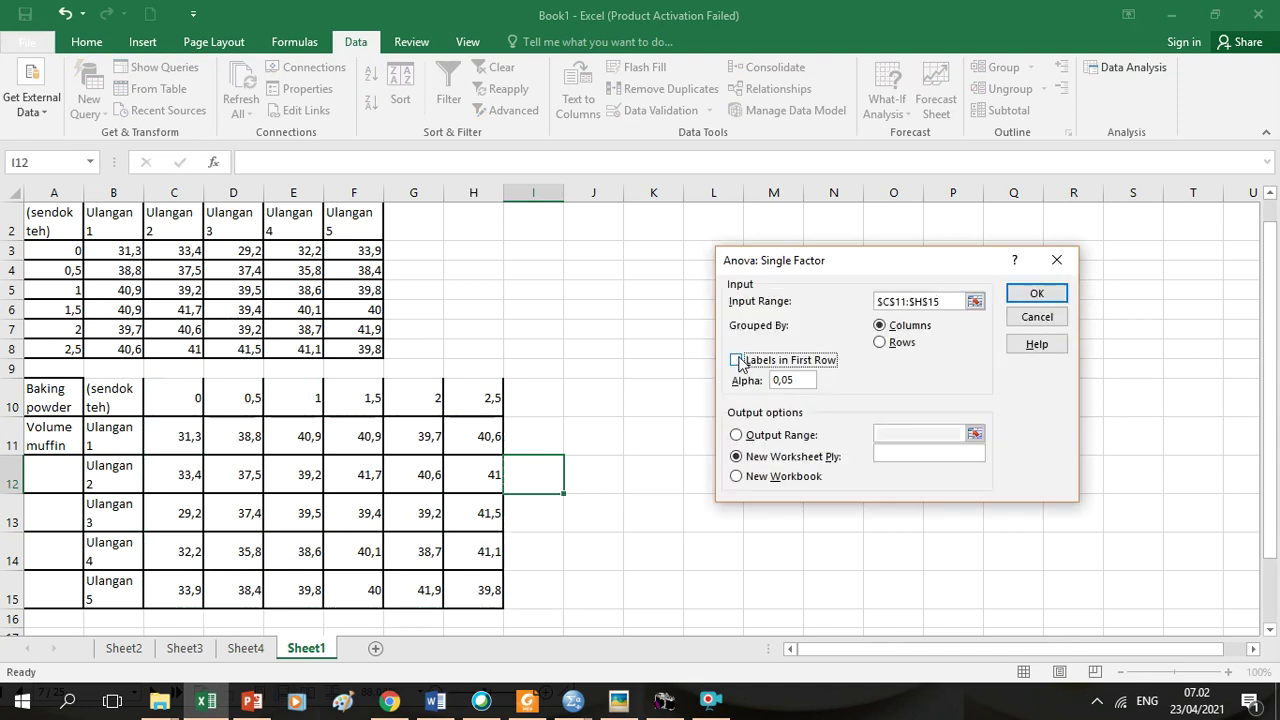
pyautogui.click(1030, 294)
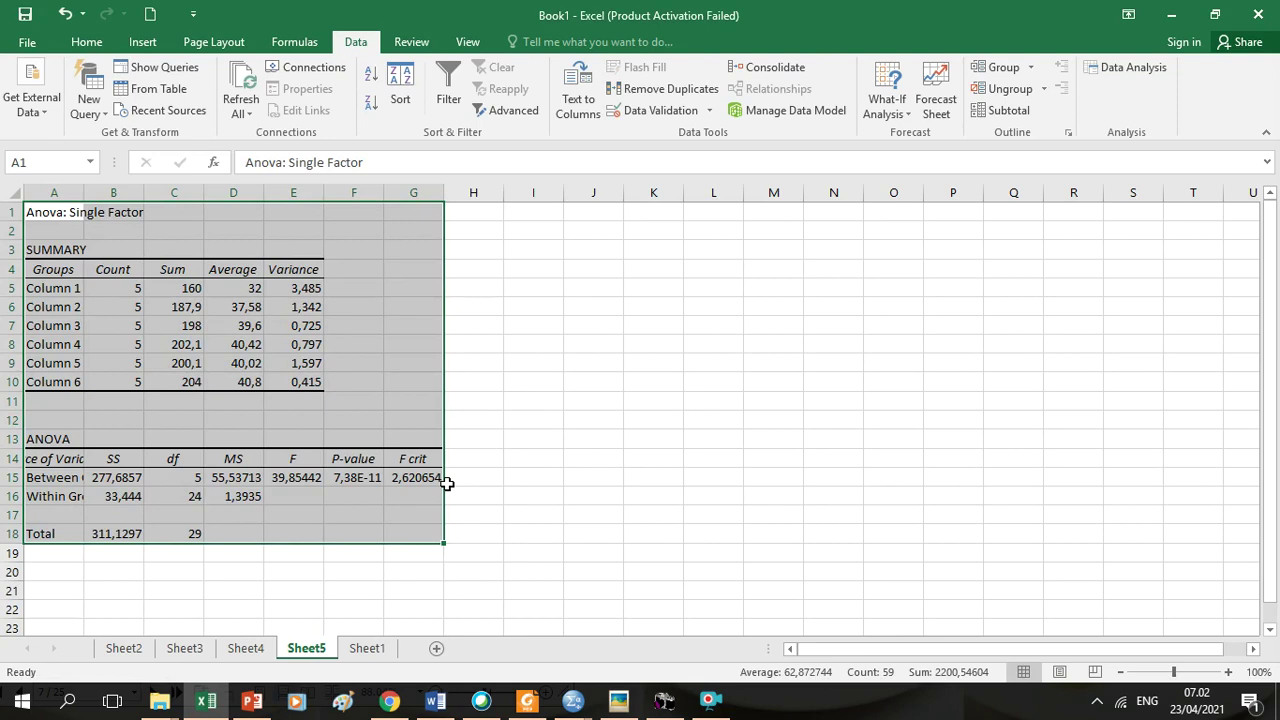
# Step: Compare the group names in the new ANOVA summary on Sheet5 with those in the labelled output on Sheet4
pyautogui.click(72, 290)
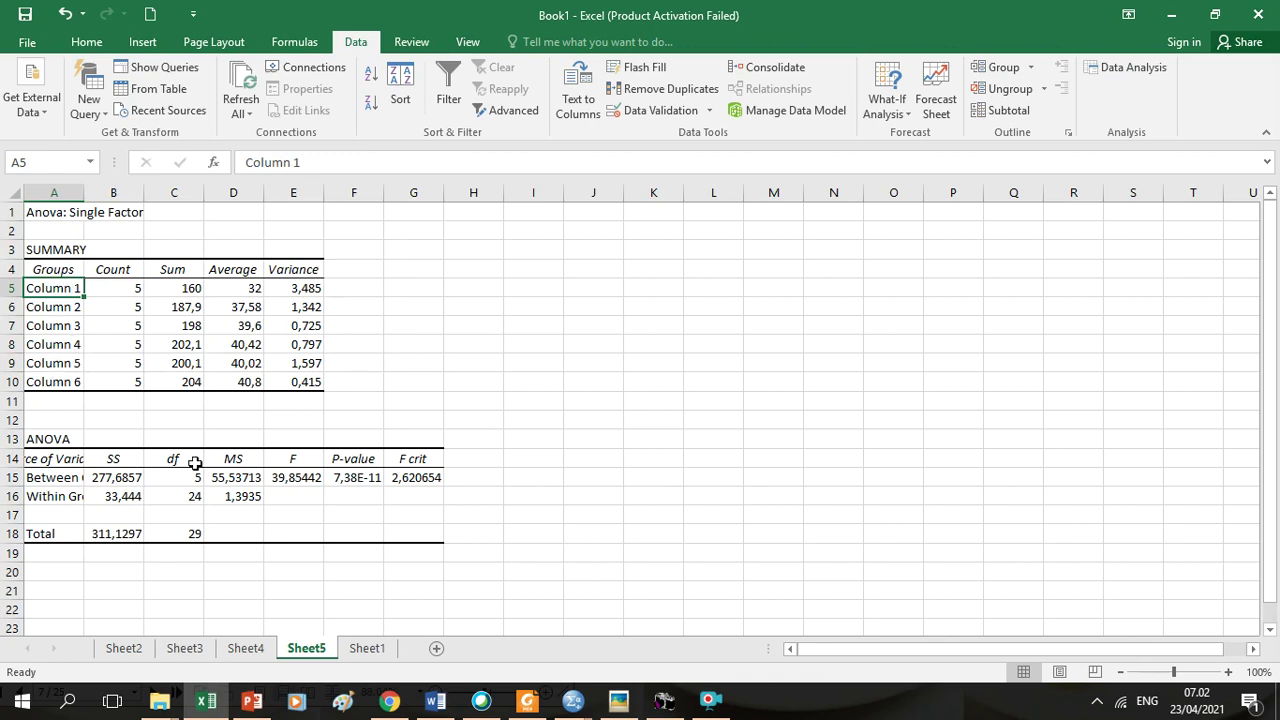
pyautogui.click(245, 648)
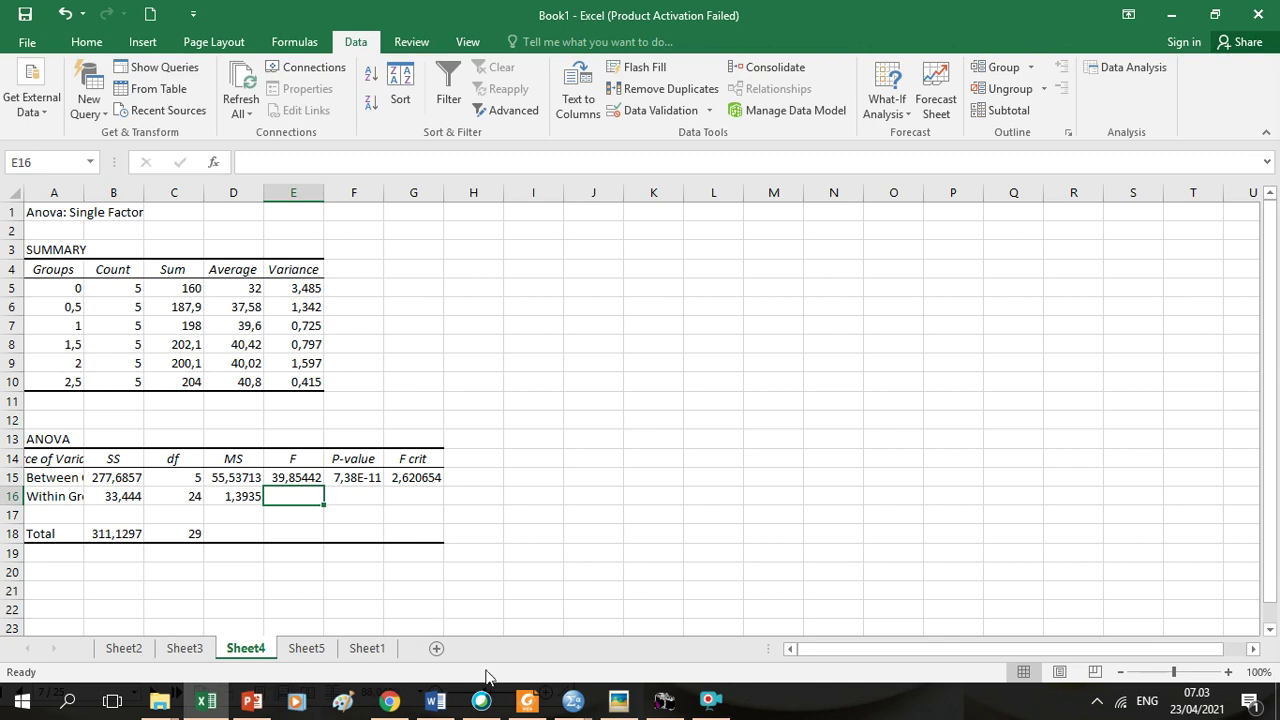
# Step: Switch to the SPSS Data Editor holding the perlakuan and hasil data and restore it to a smaller, repositioned window
pyautogui.moveTo(527, 700)
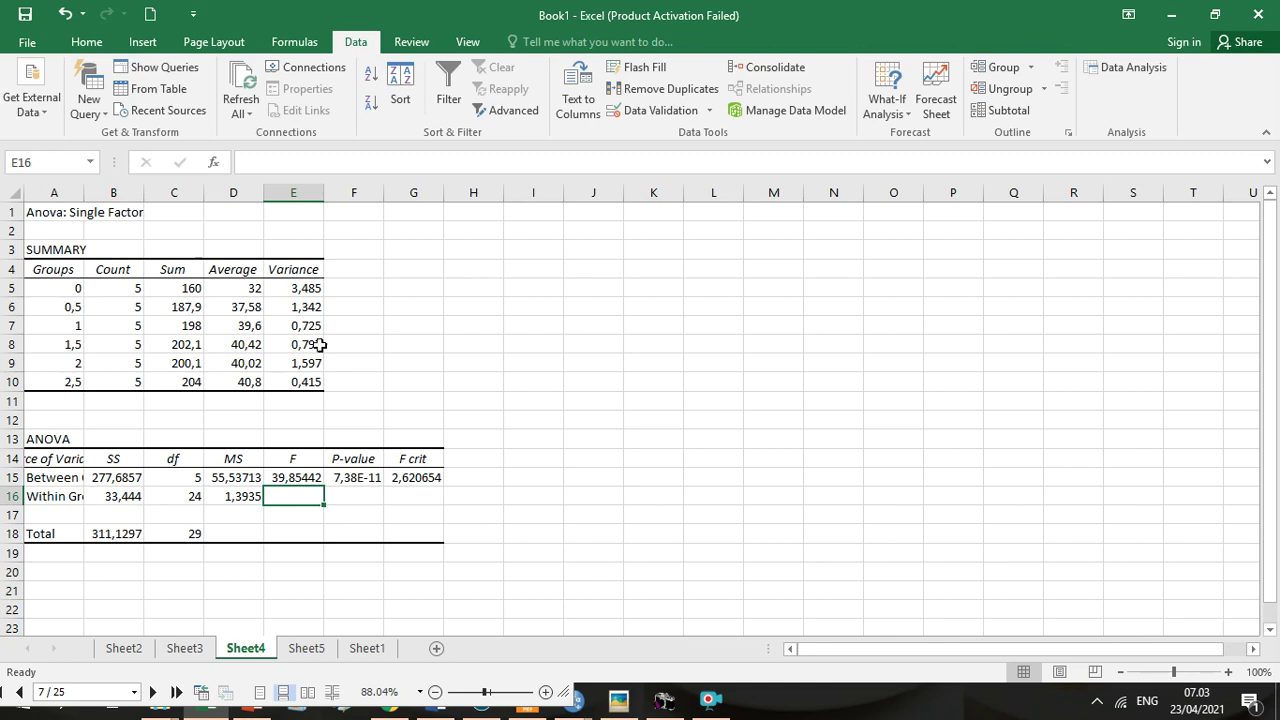
pyautogui.moveTo(586, 714)
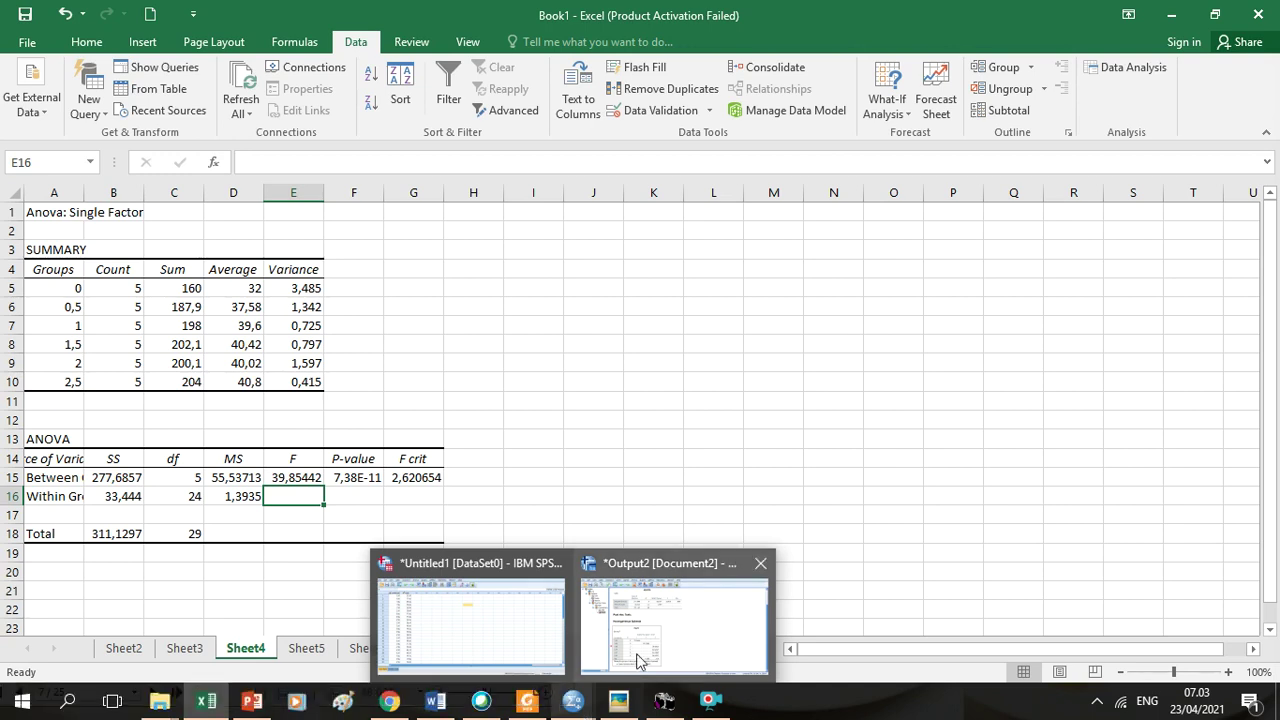
pyautogui.click(490, 644)
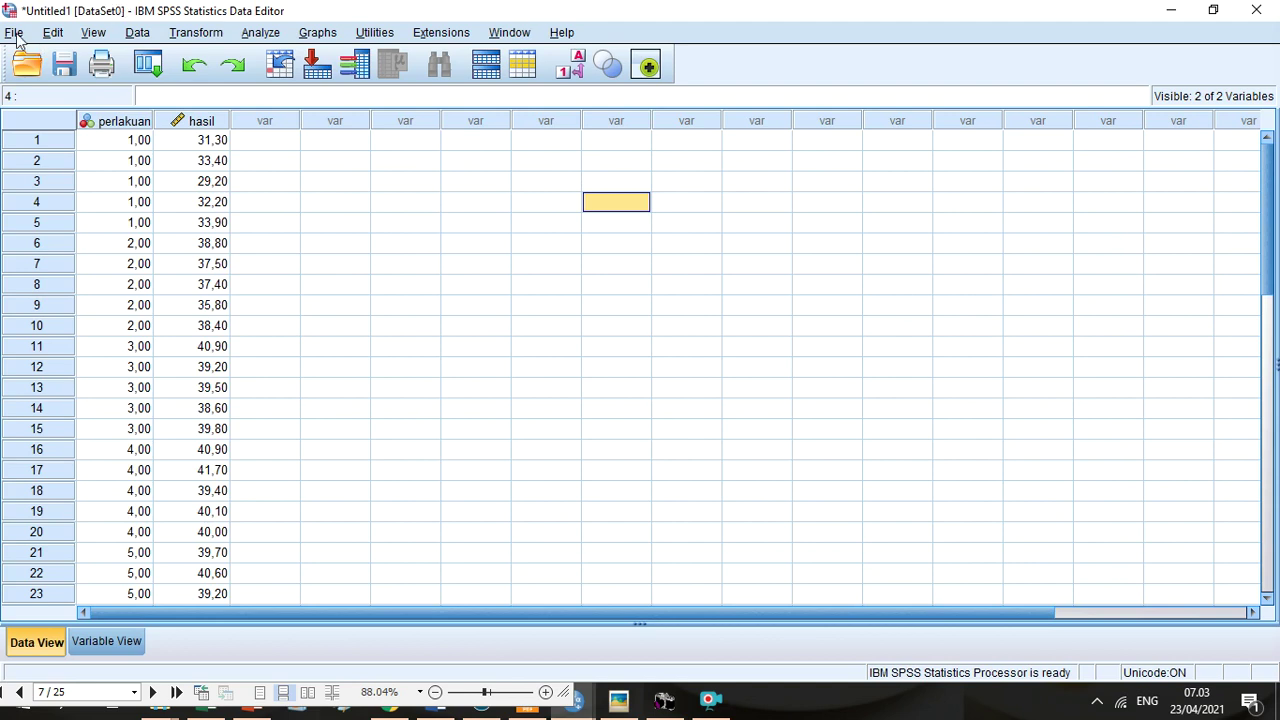
pyautogui.click(117, 148)
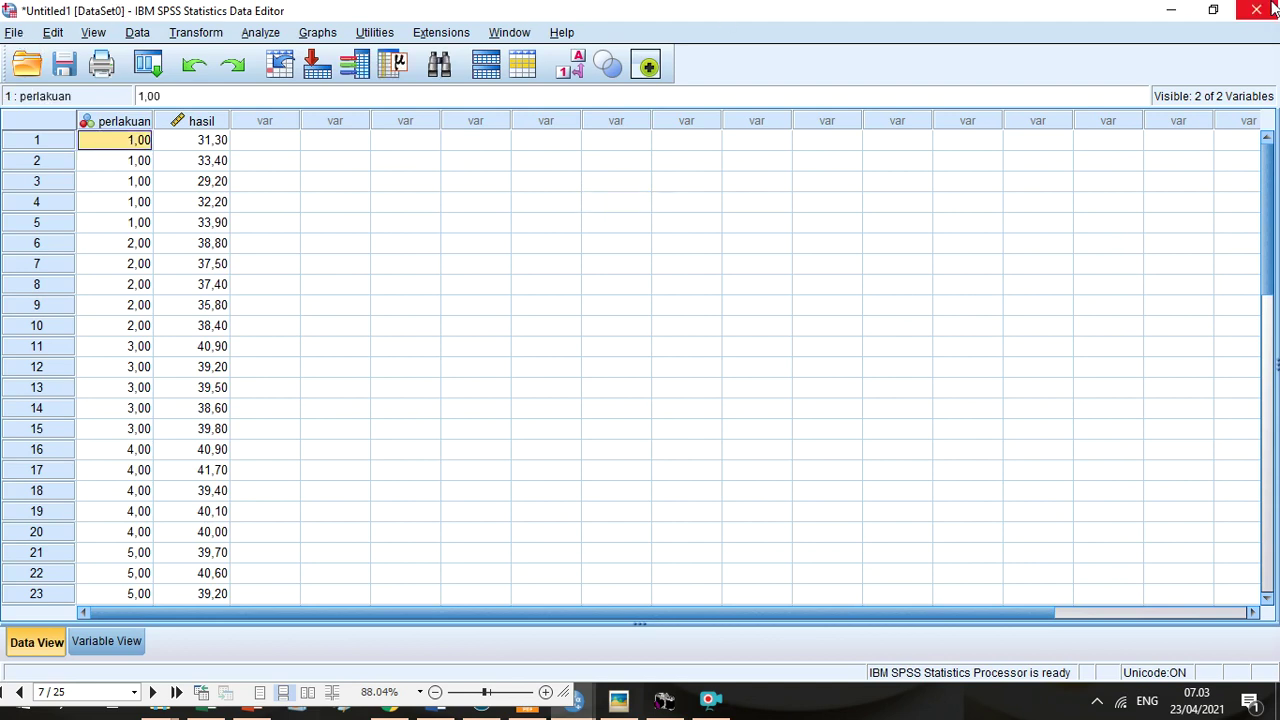
pyautogui.click(1213, 9)
pyautogui.moveTo(600, 28); pyautogui.dragTo(989, 98)
# Step: Show Sheet1 of the Book1 workbook in Excel and arrange its reduced window beside the SPSS Data Editor
pyautogui.click(312, 654)
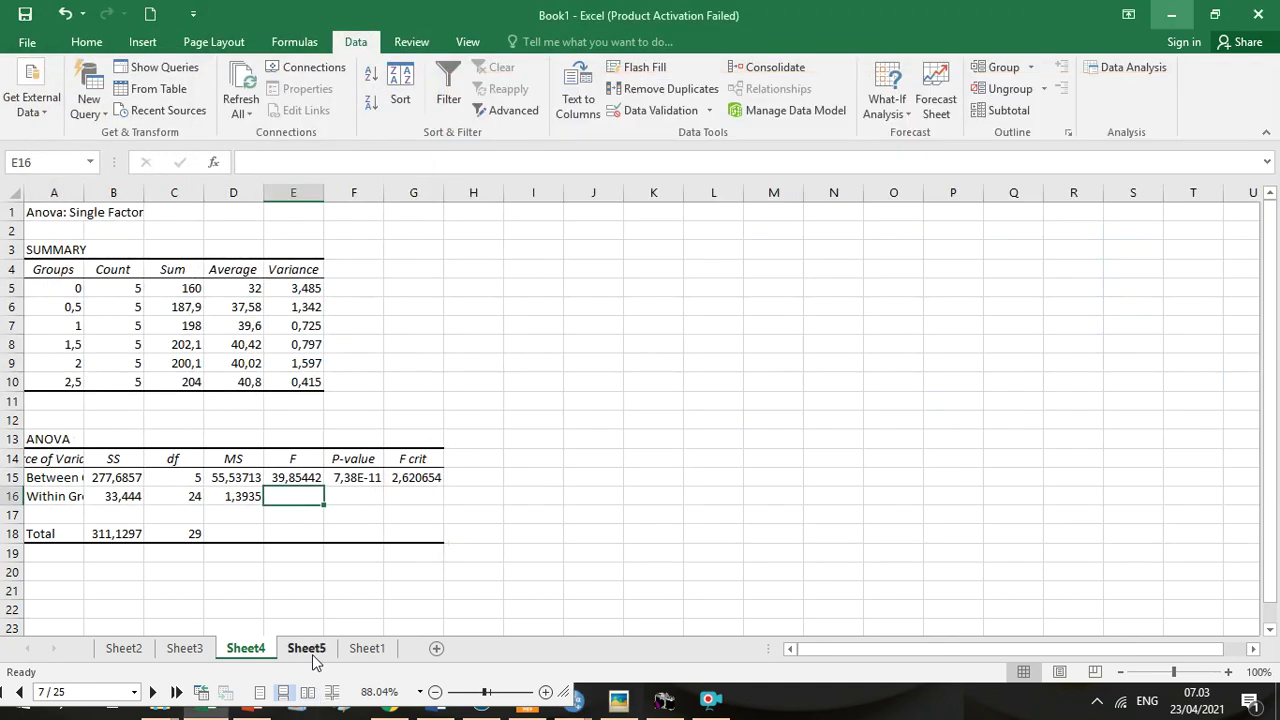
pyautogui.click(315, 654)
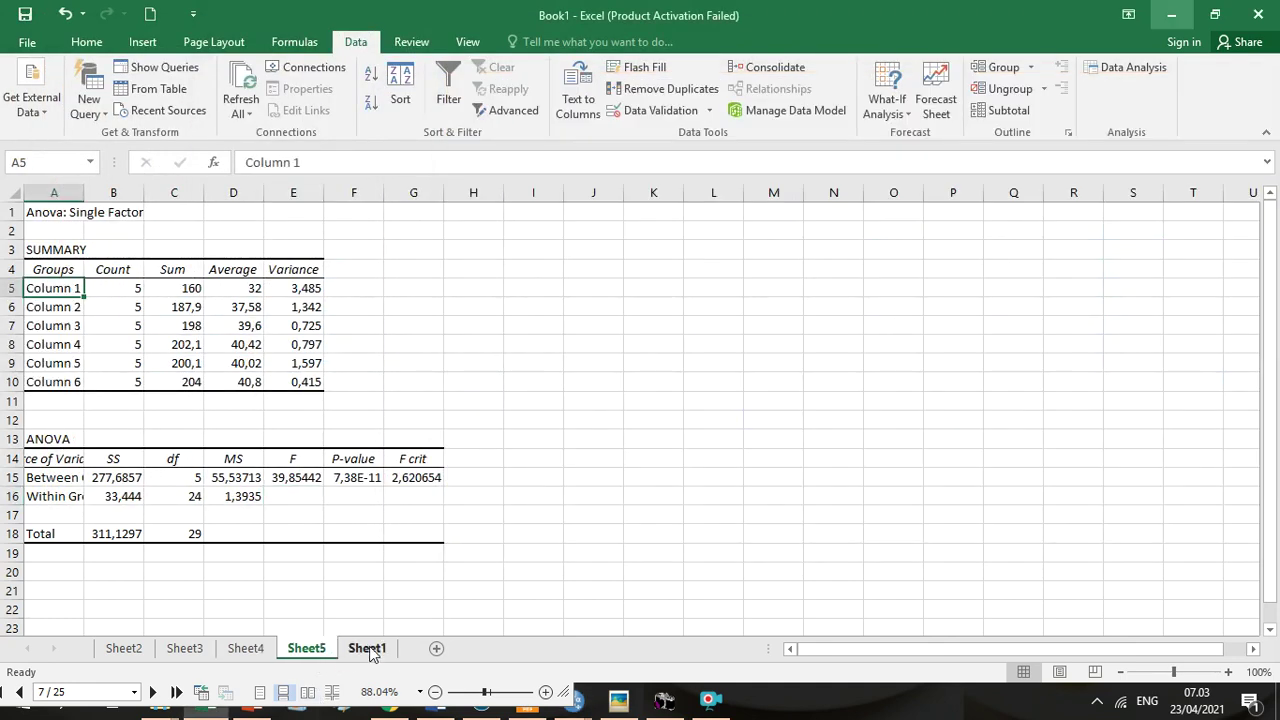
pyautogui.click(368, 650)
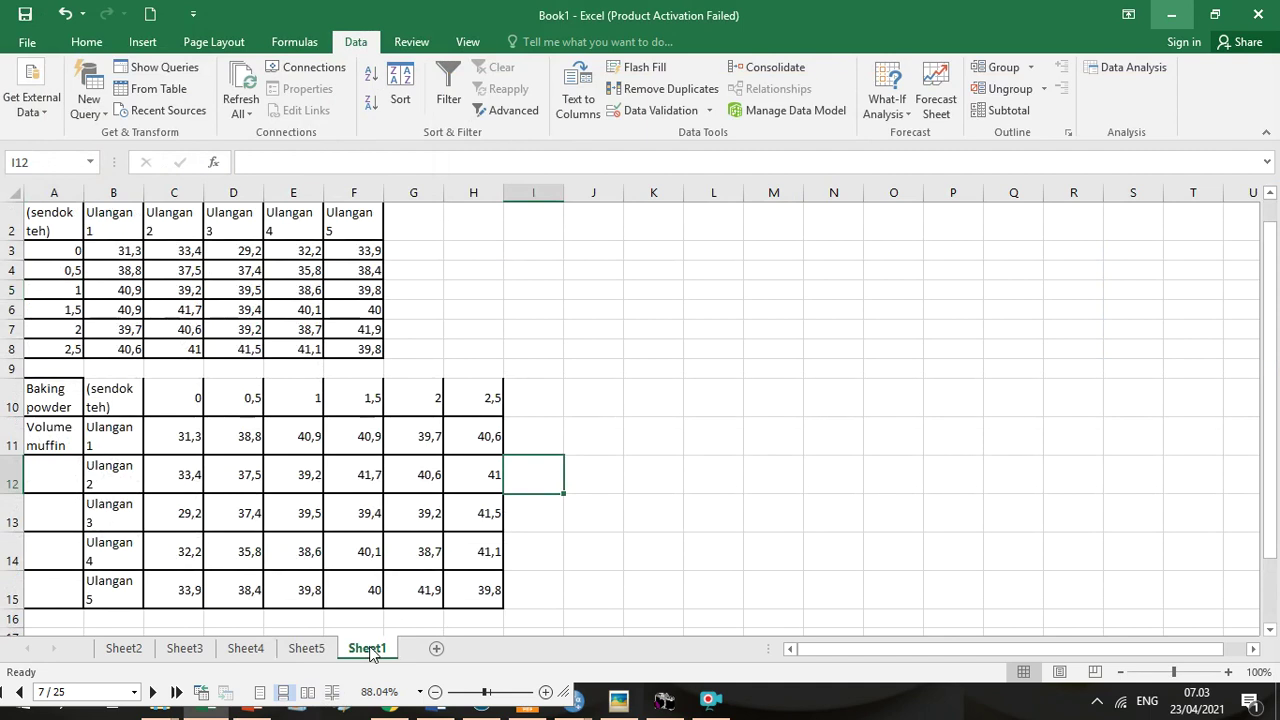
pyautogui.click(1213, 20)
pyautogui.moveTo(890, 40); pyautogui.dragTo(309, 27)
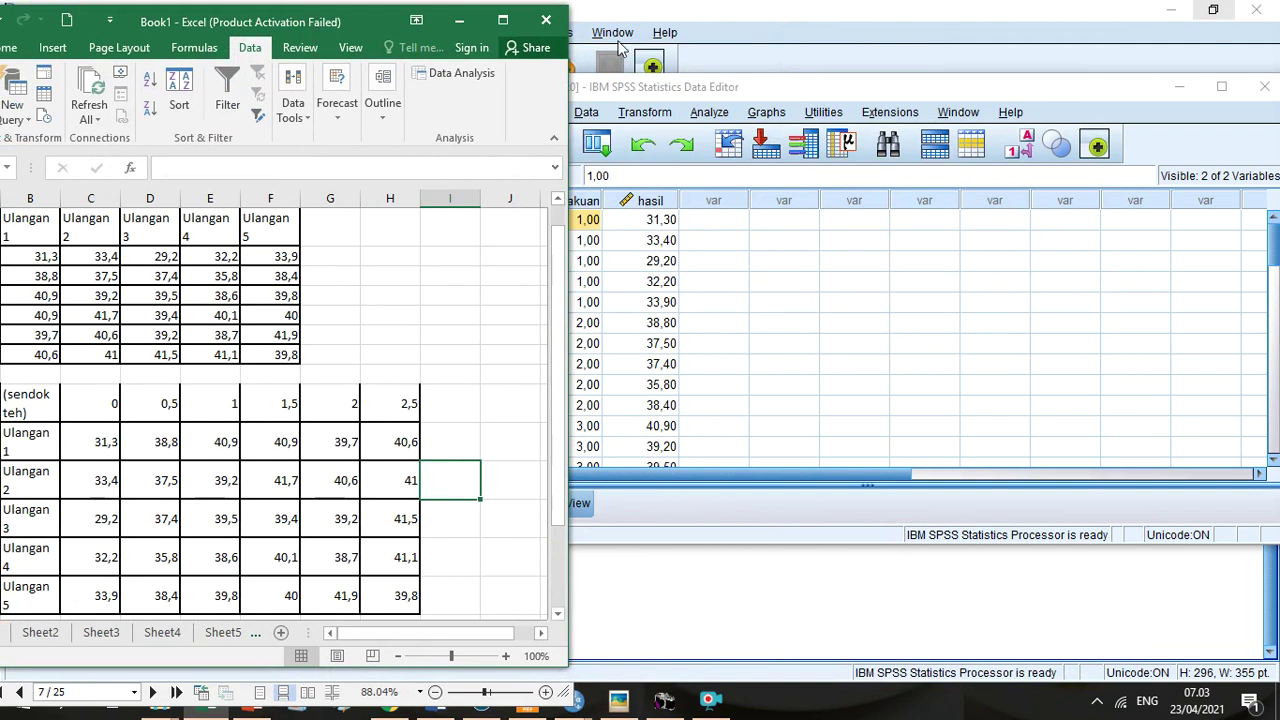
# Step: Close the SPSS Output2 viewer without saving and reposition the Data Editor so the Excel muffin table stays visible beside it
pyautogui.moveTo(689, 18); pyautogui.dragTo(845, 61)
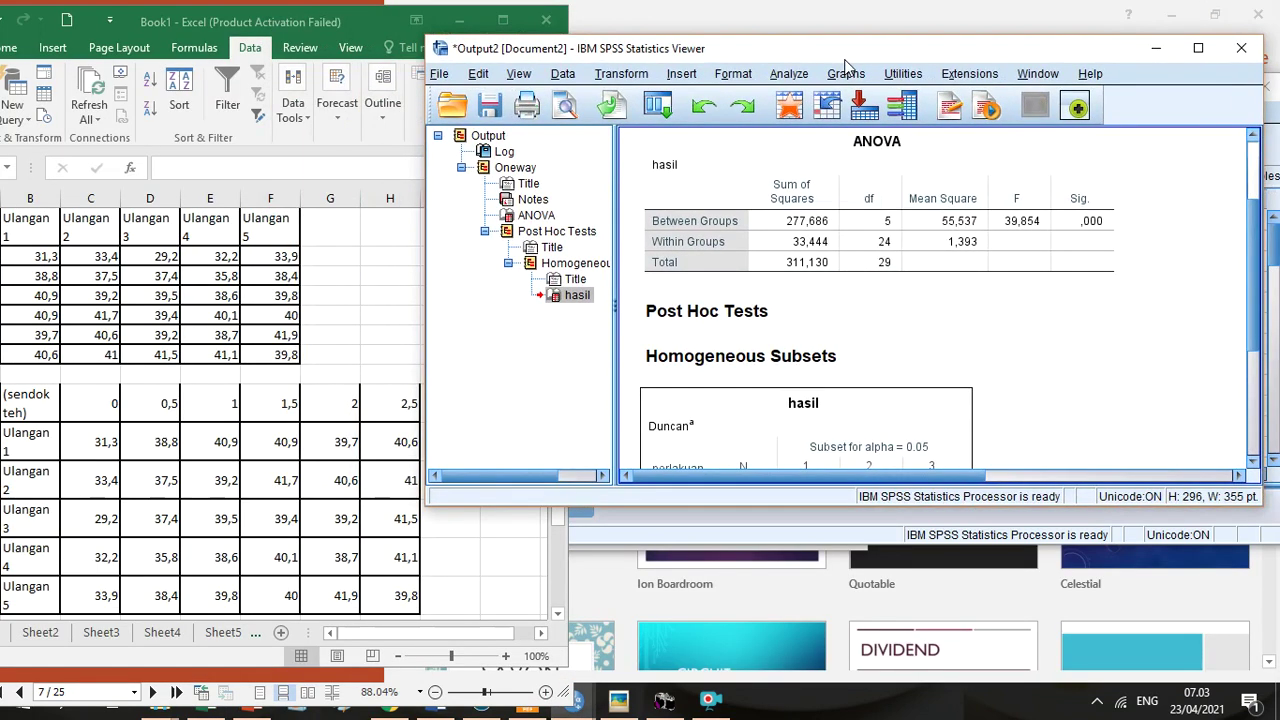
pyautogui.click(1235, 50)
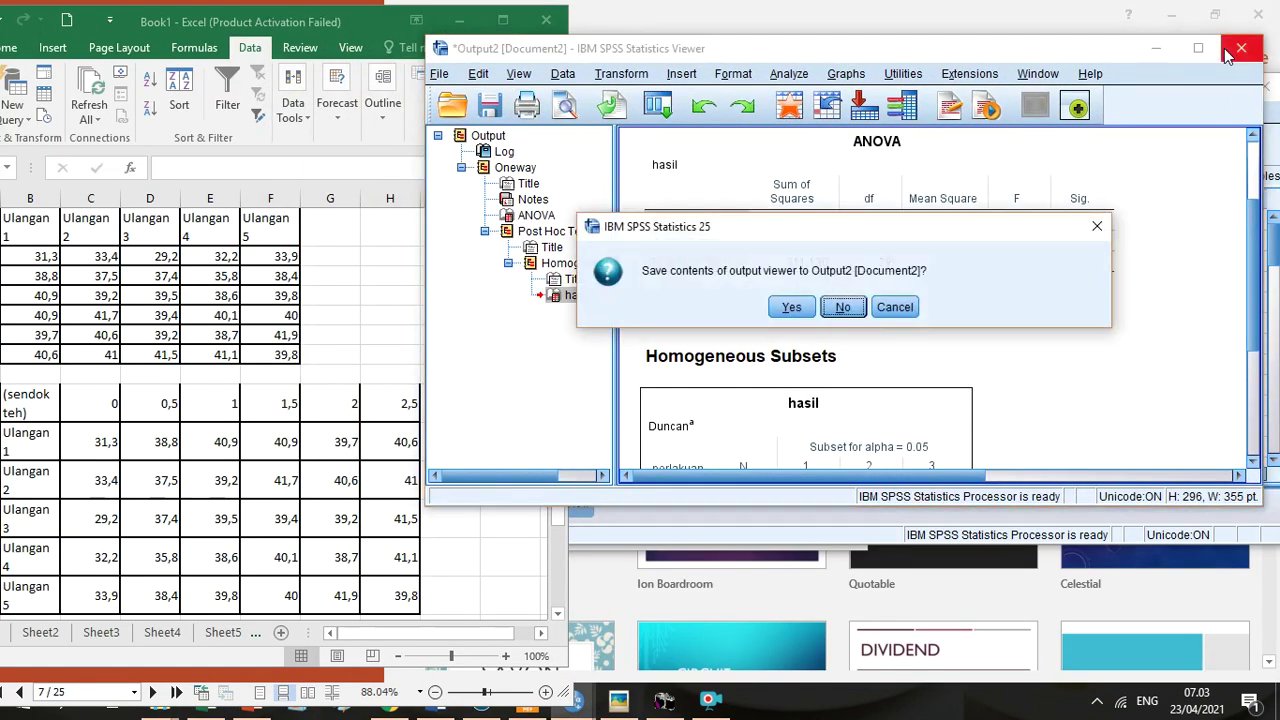
pyautogui.press('Return')
pyautogui.click(866, 91)
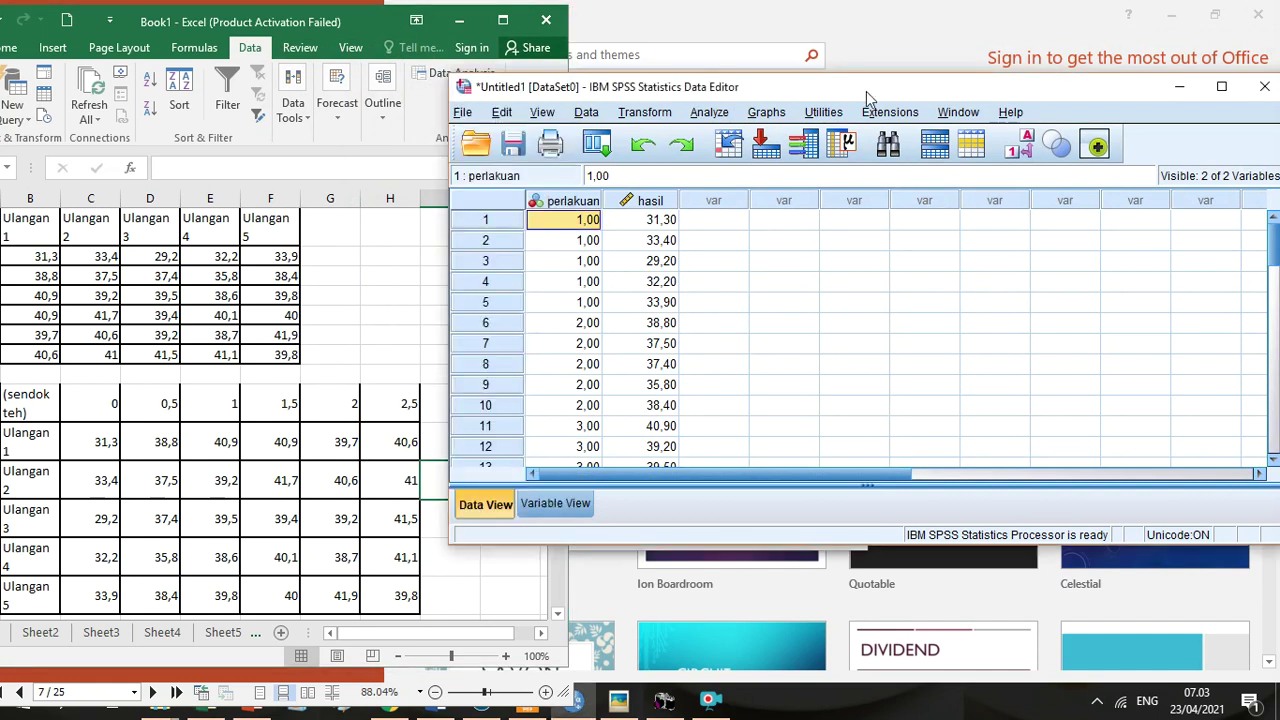
pyautogui.moveTo(866, 91); pyautogui.dragTo(939, 72)
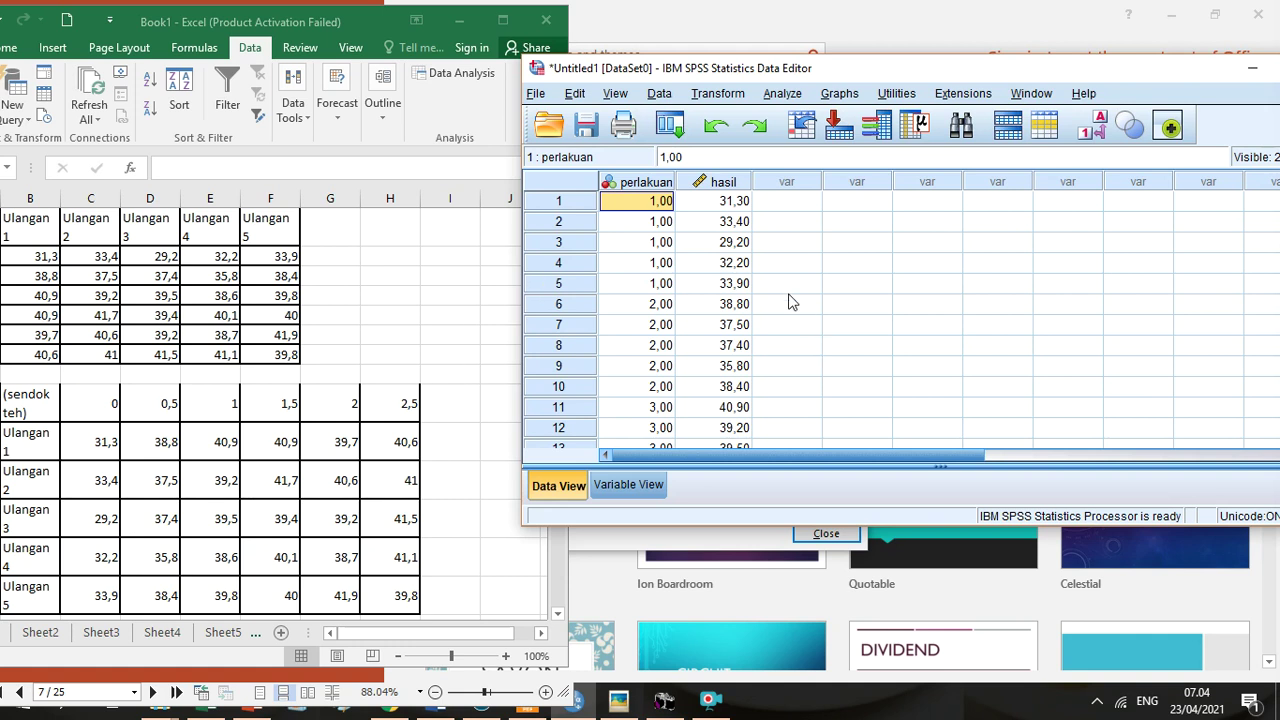
# Step: Compare the perlakuan codes and hasil values for treatments 1 and 2 in SPSS with the muffin table in Excel
pyautogui.click(748, 289)
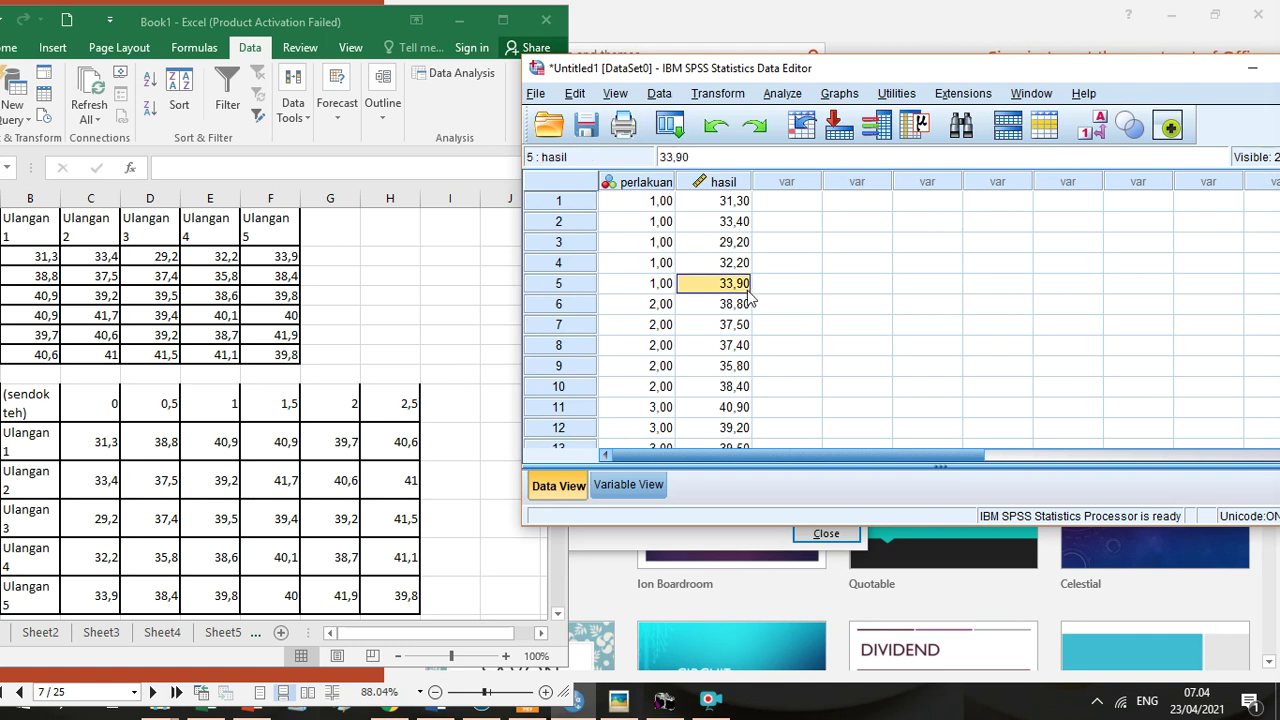
pyautogui.click(103, 446)
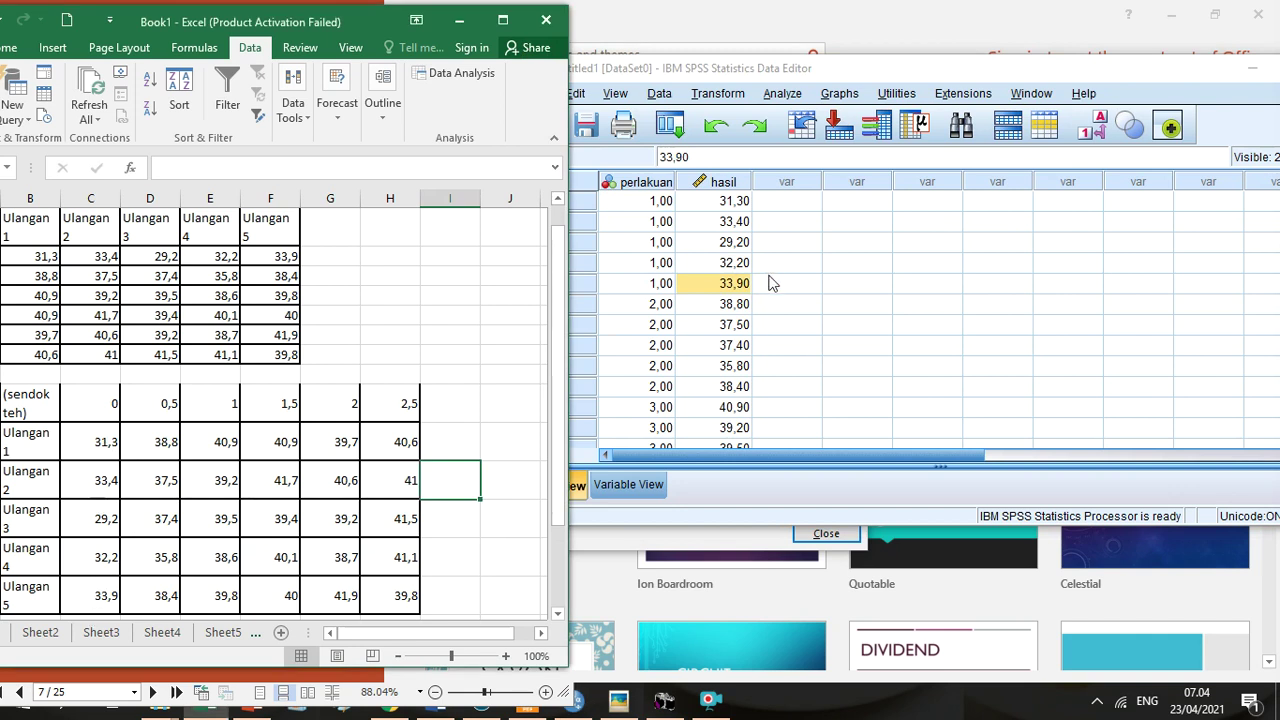
pyautogui.click(655, 287)
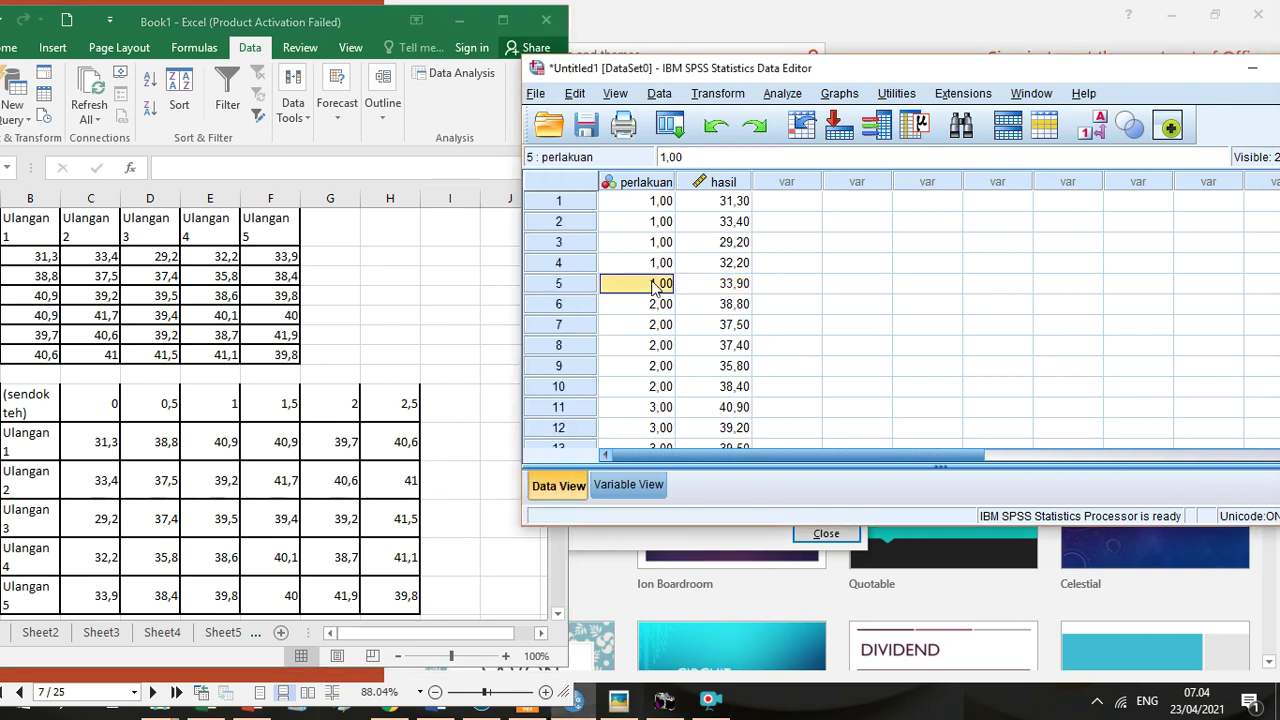
pyautogui.click(657, 310)
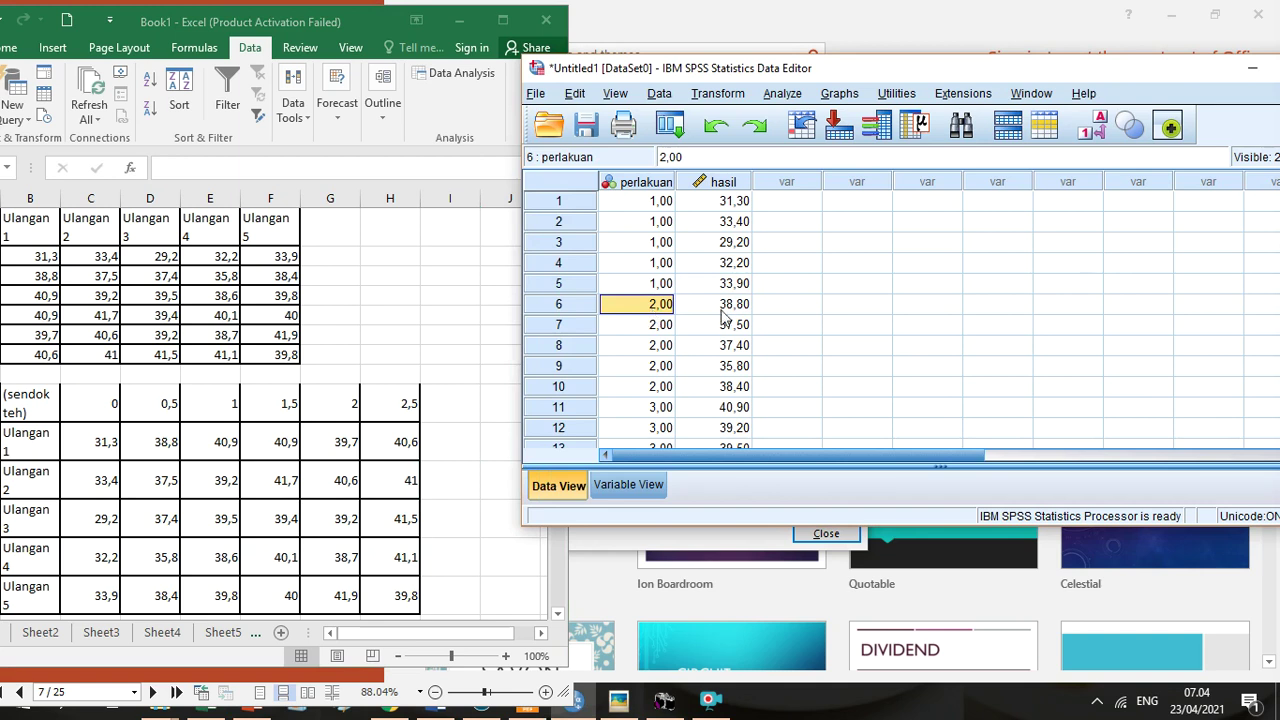
pyautogui.moveTo(729, 309); pyautogui.dragTo(731, 380)
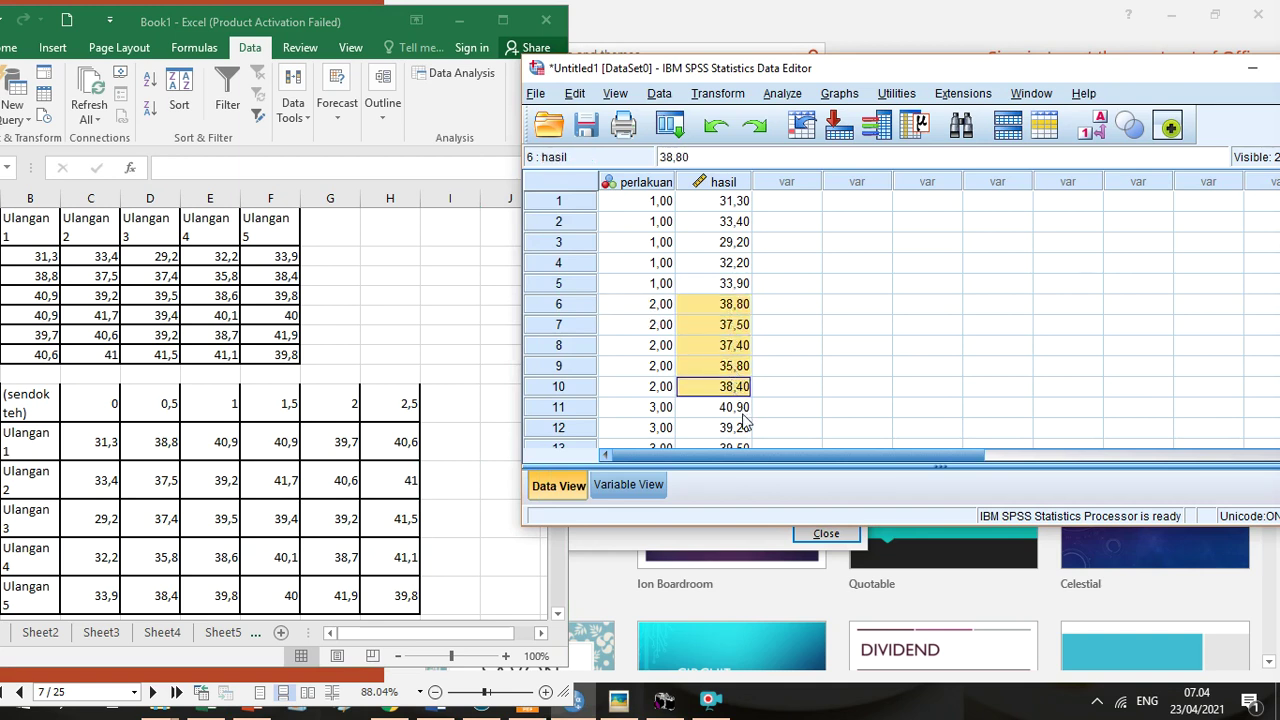
# Step: Maximize the SPSS Data Editor and reset the One-Way ANOVA setup to clear its previous variable assignments, leaving it without running
pyautogui.moveTo(1228, 68); pyautogui.dragTo(1064, 68)
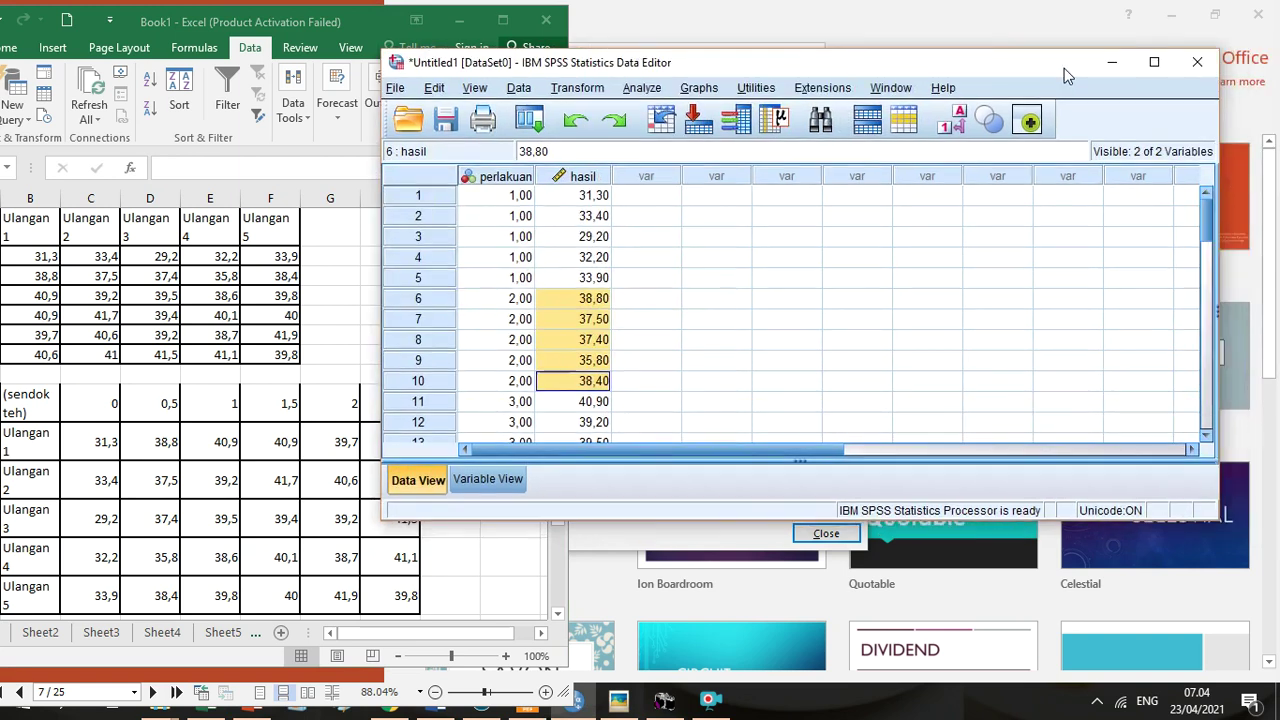
pyautogui.click(1153, 63)
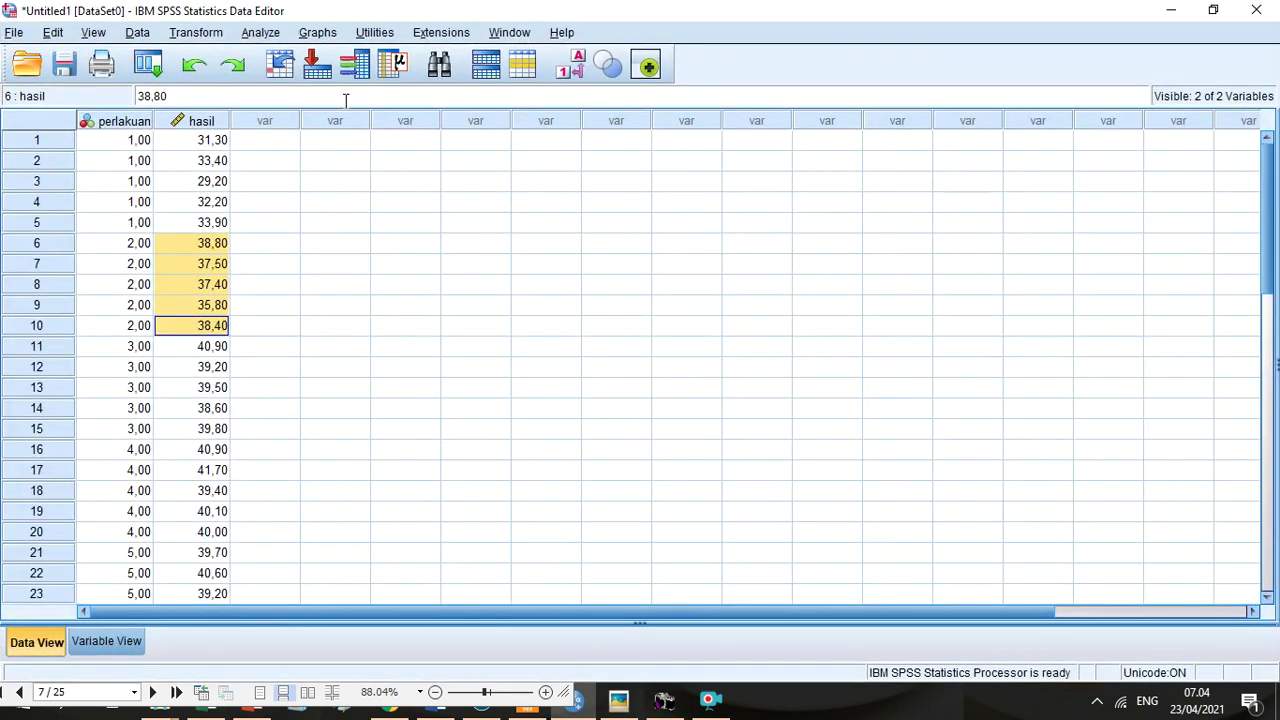
pyautogui.click(260, 32)
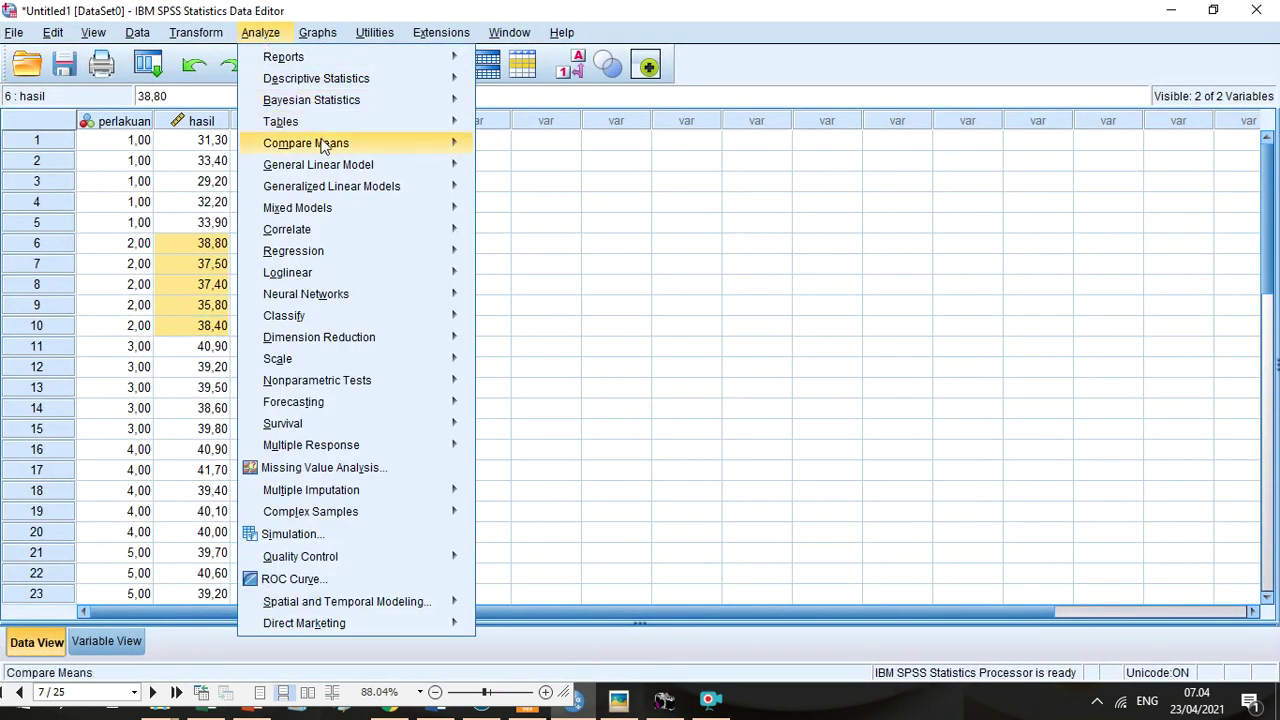
pyautogui.moveTo(417, 147)
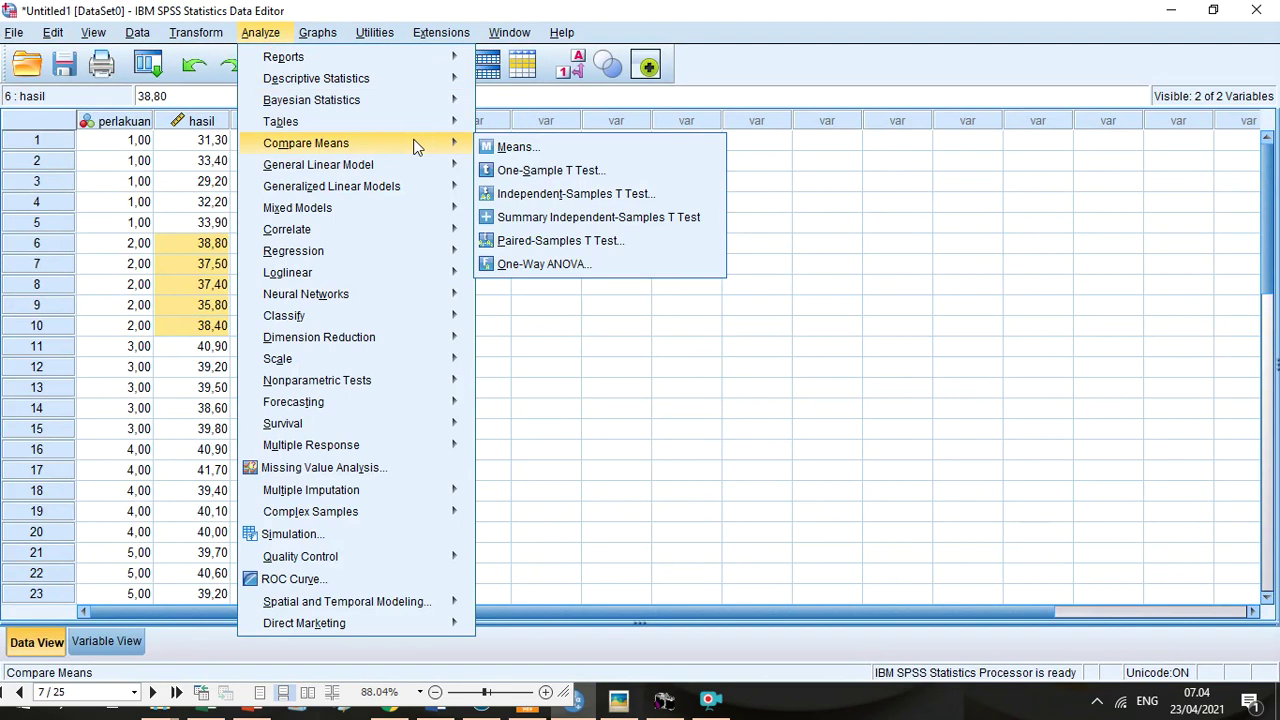
pyautogui.click(545, 264)
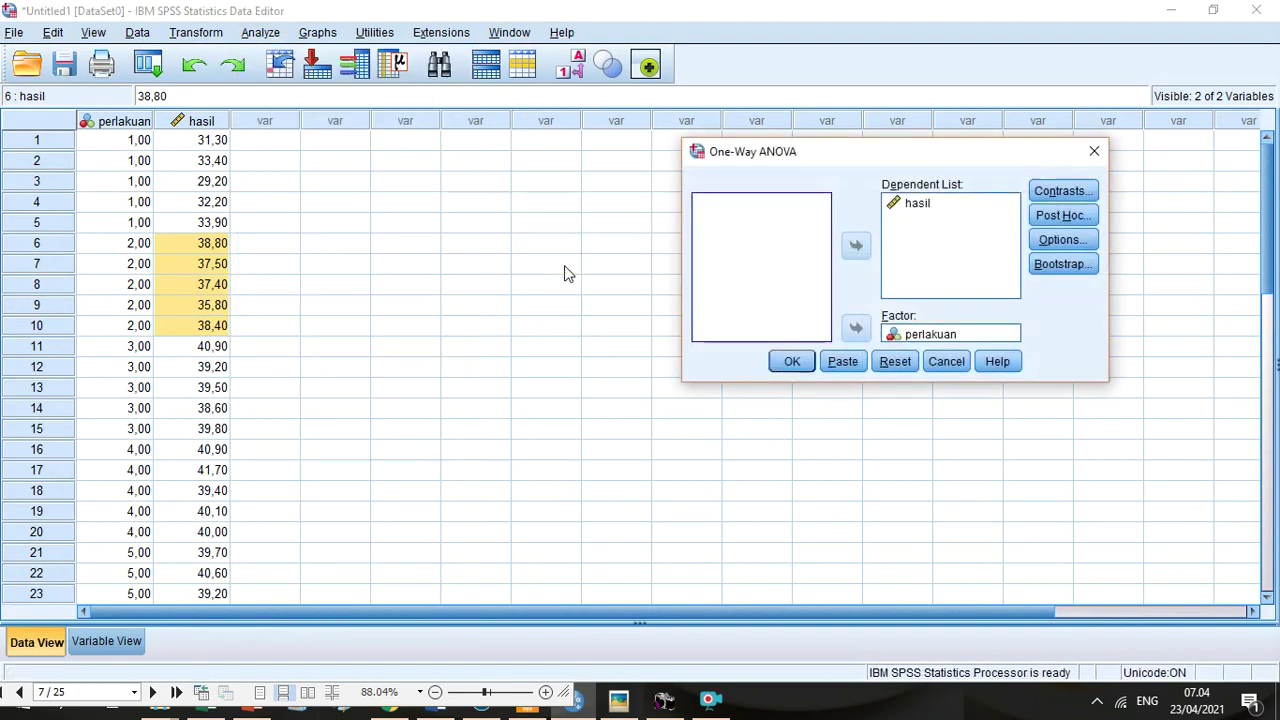
pyautogui.click(894, 362)
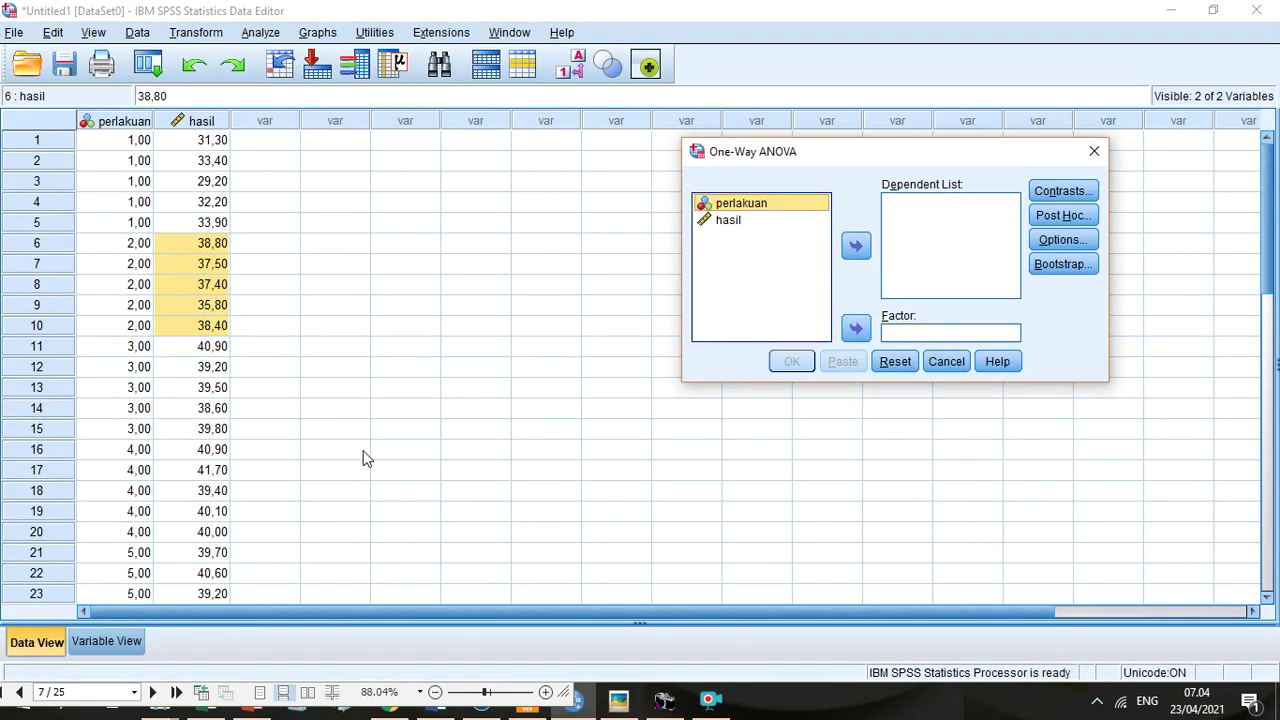
pyautogui.click(944, 366)
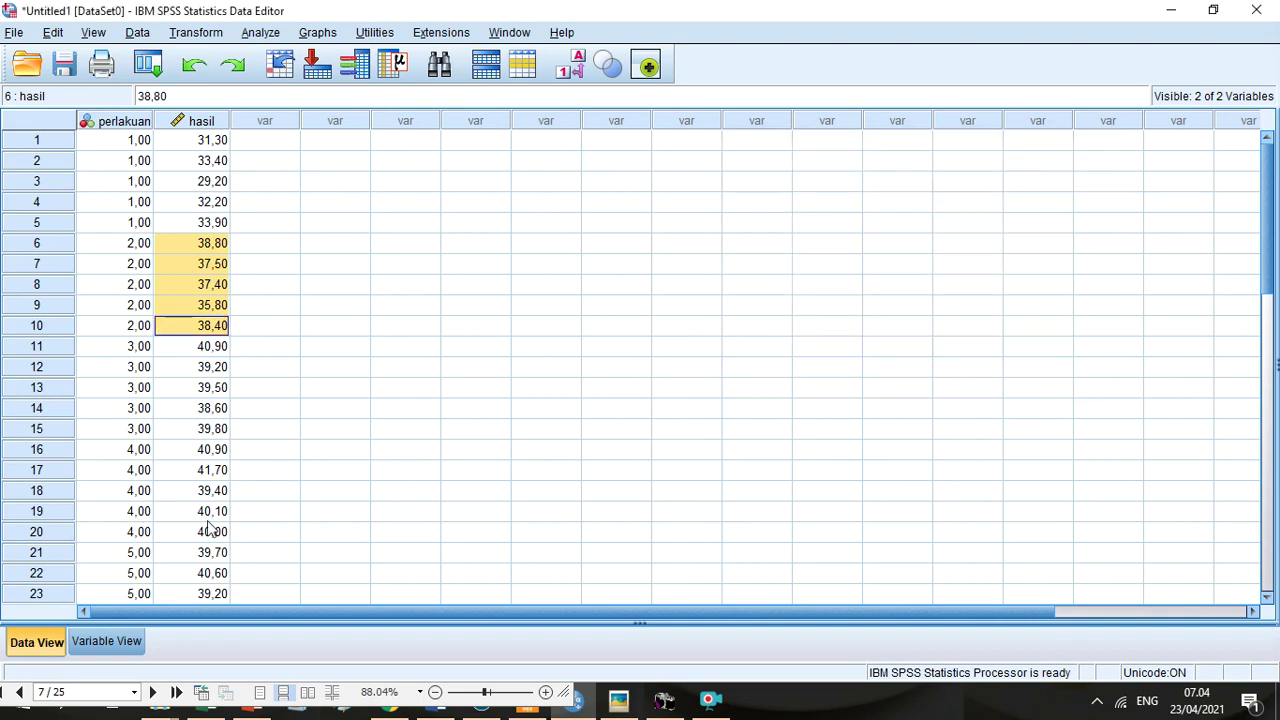
# Step: Review the variable definitions, and set up a One-Way ANOVA with hasil as dependent variable and perlakuan as factor
pyautogui.click(121, 641)
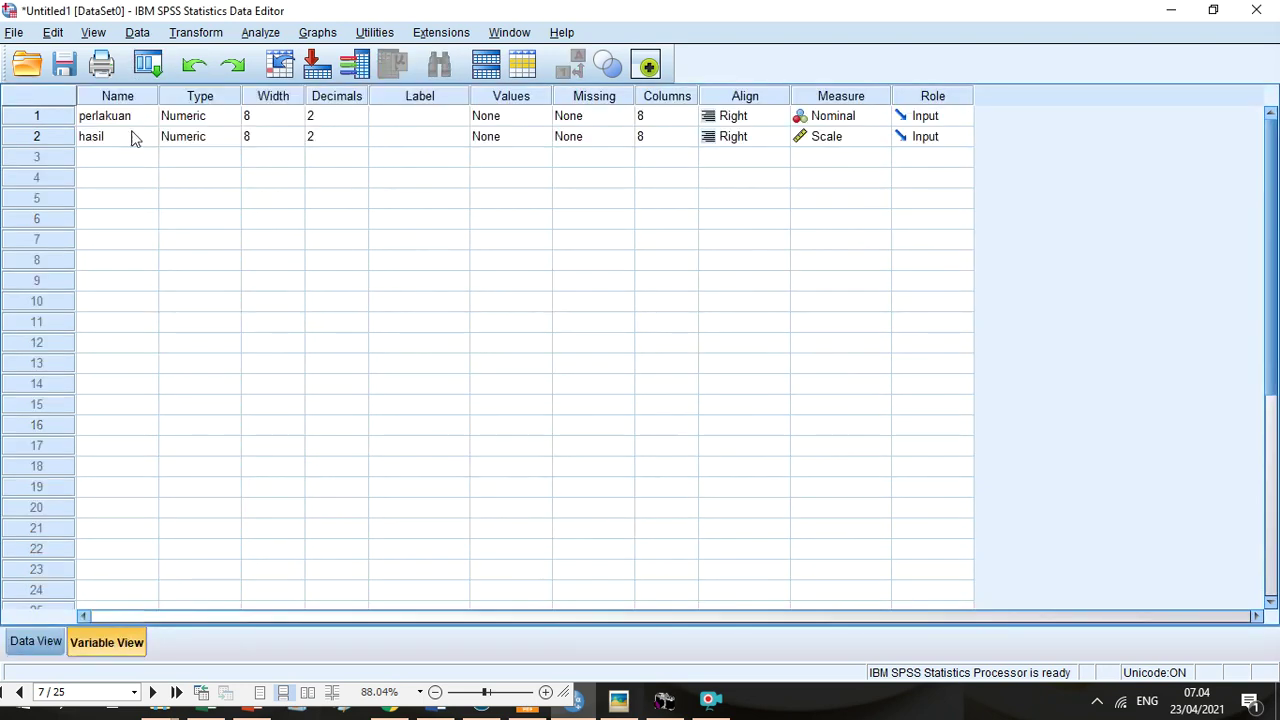
pyautogui.click(48, 644)
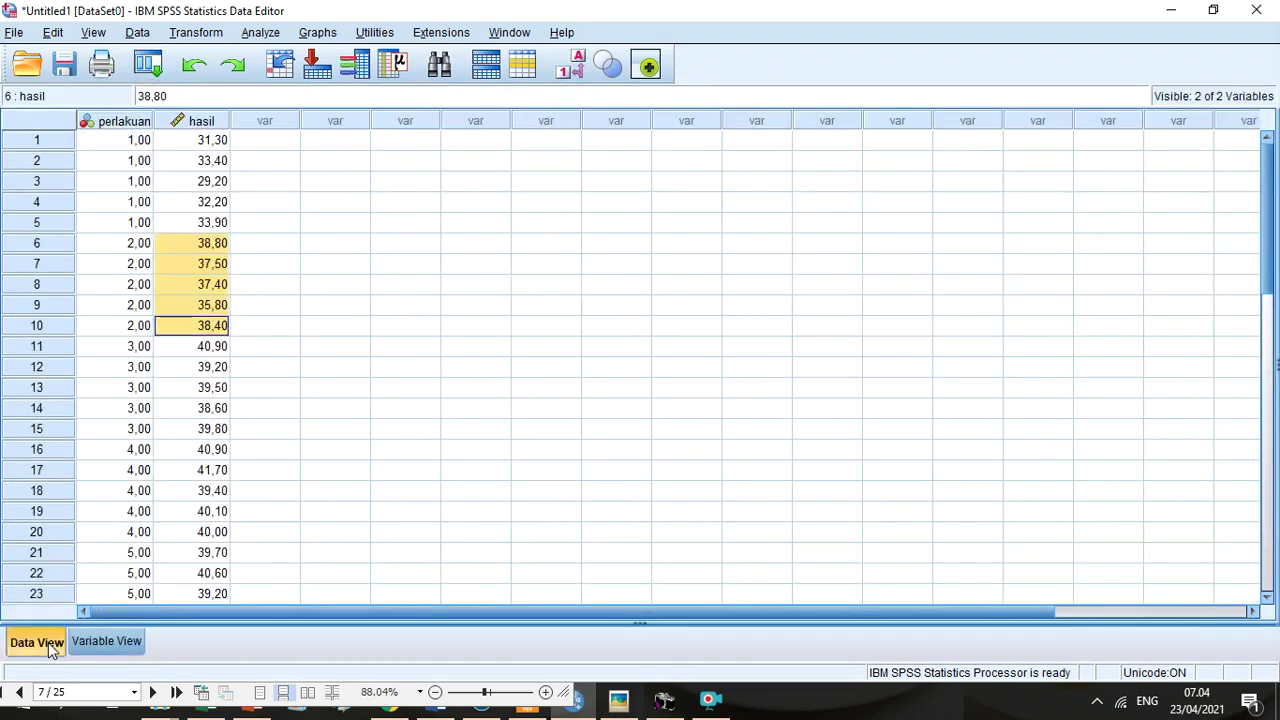
pyautogui.click(273, 40)
pyautogui.moveTo(434, 80)
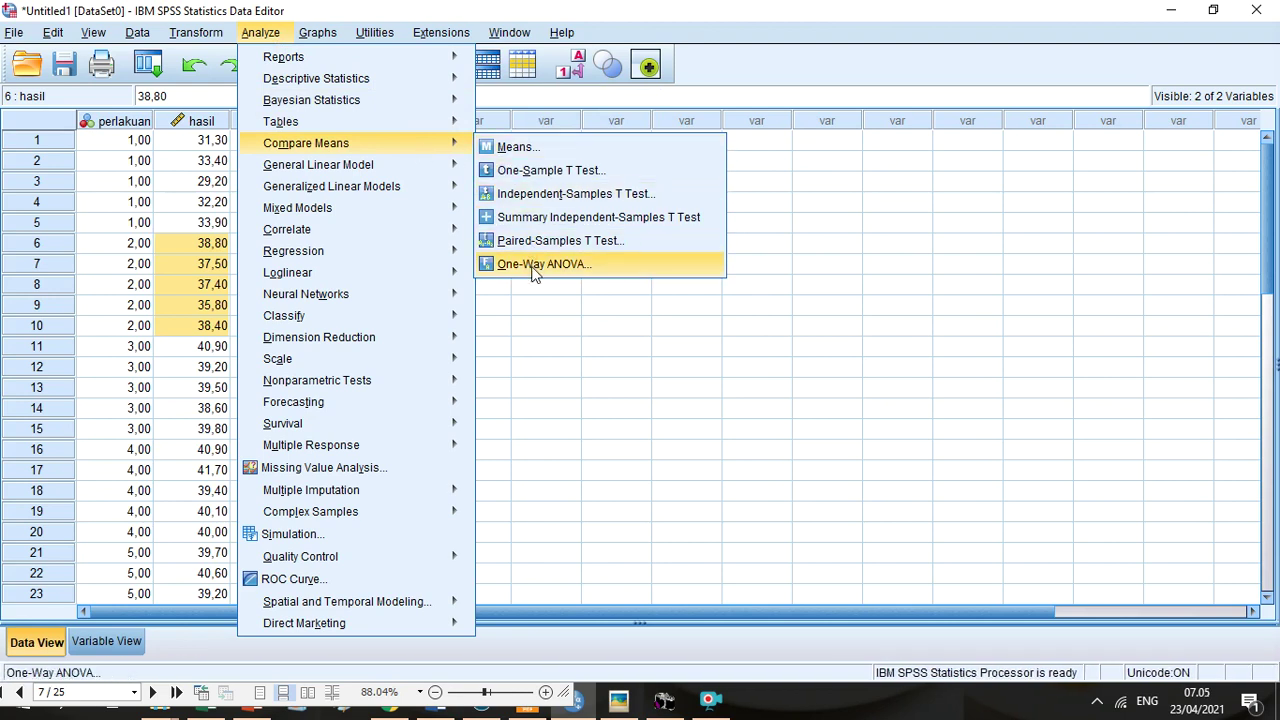
pyautogui.click(540, 264)
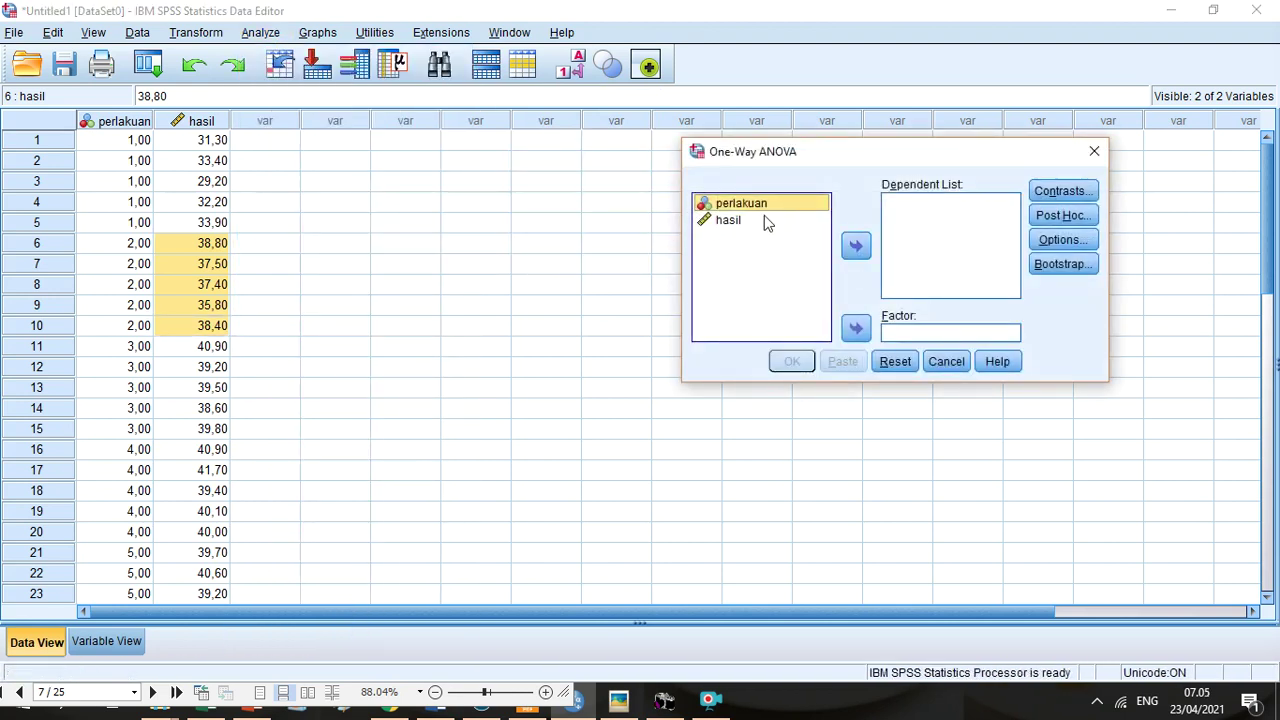
pyautogui.click(730, 221)
pyautogui.click(855, 248)
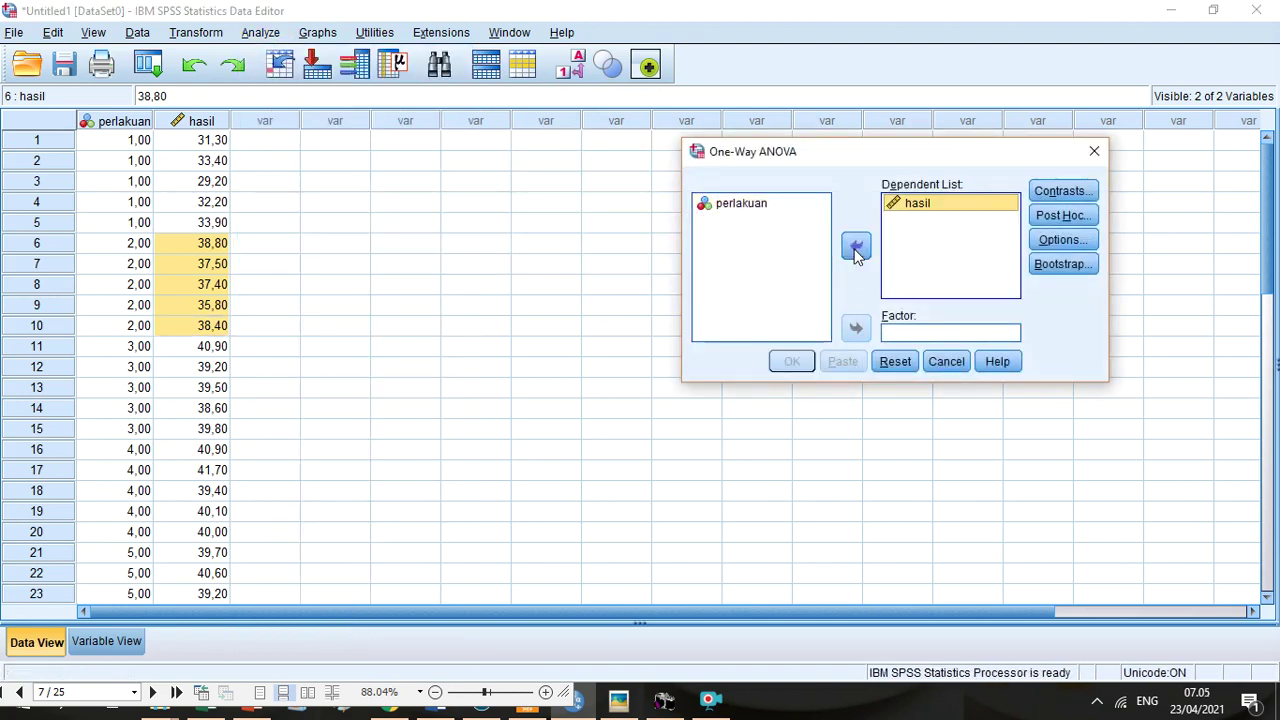
pyautogui.click(750, 207)
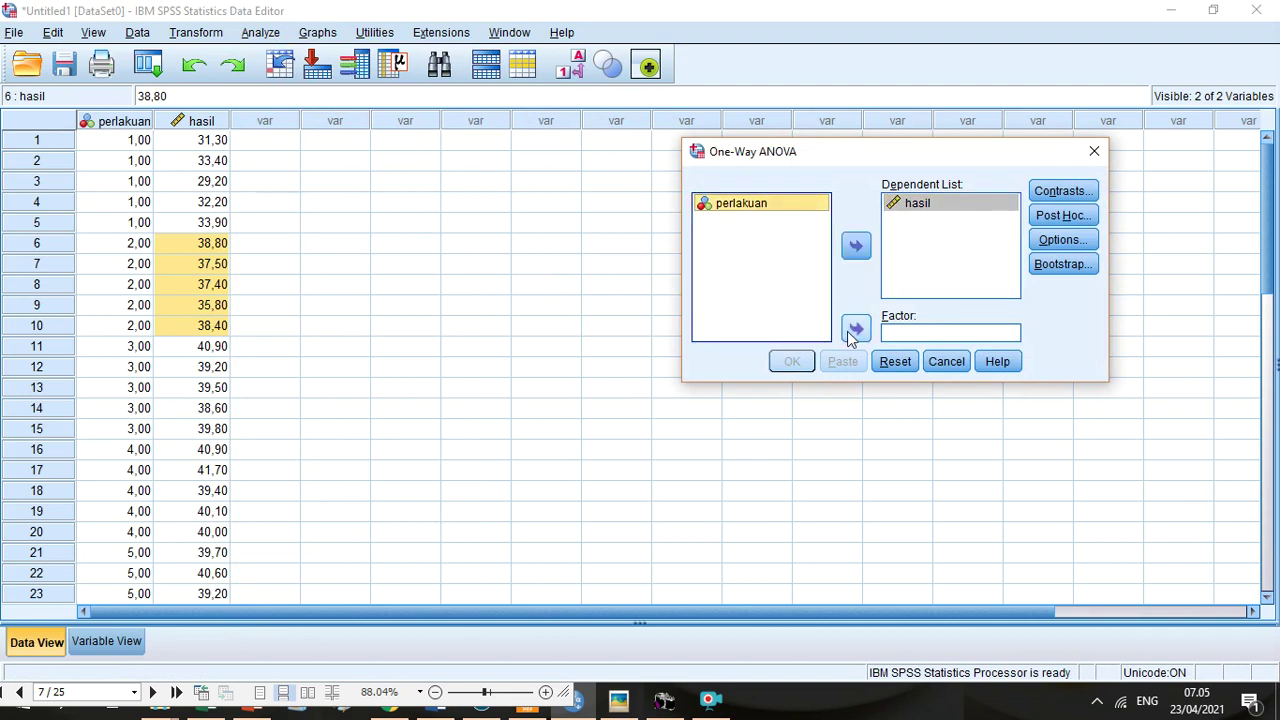
pyautogui.click(855, 330)
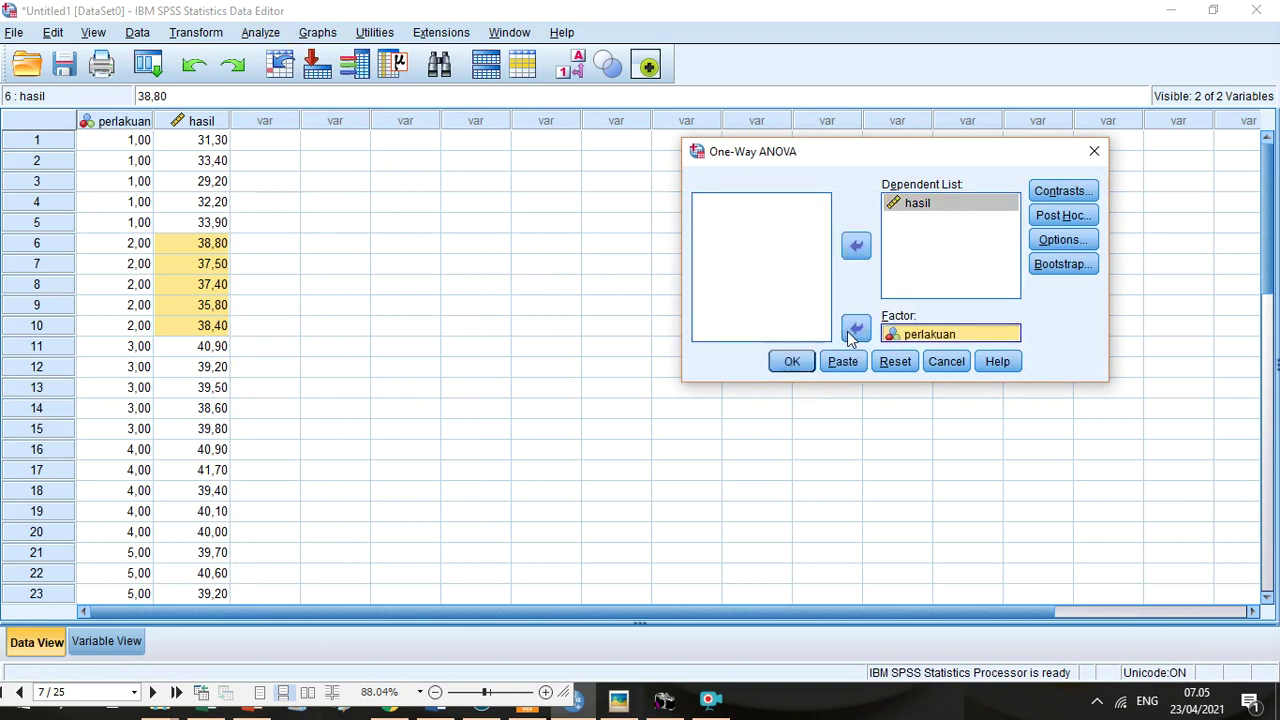
# Step: Add the Duncan post hoc test to the One-Way ANOVA and run the analysis
pyautogui.click(1062, 216)
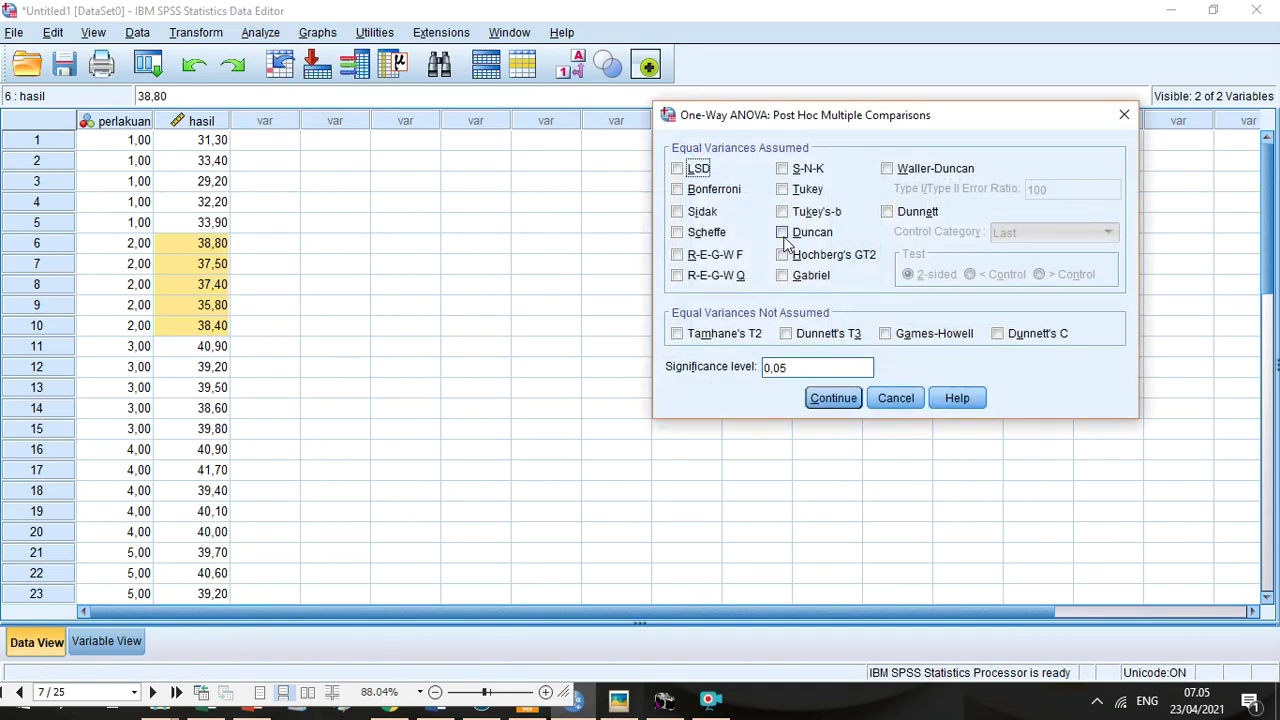
pyautogui.click(785, 238)
pyautogui.click(831, 399)
pyautogui.click(788, 366)
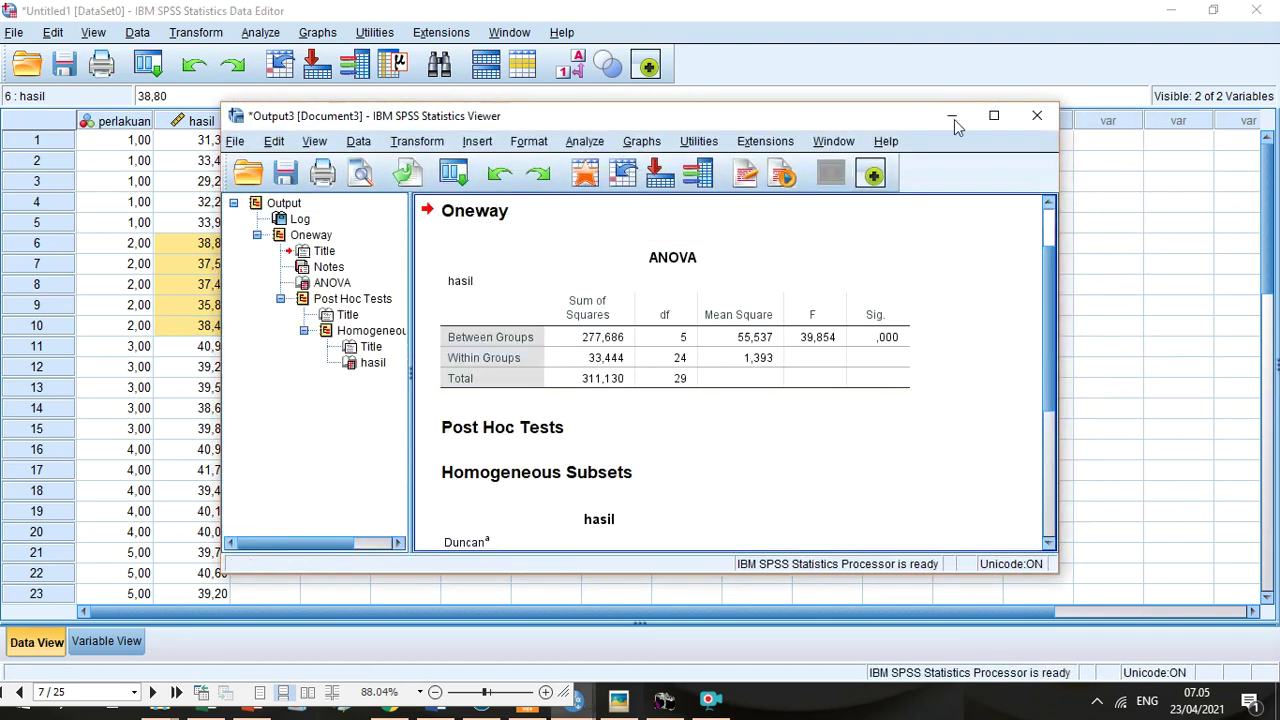
# Step: Maximize the output viewer and examine the ANOVA table and the Duncan homogeneous subsets for hasil
pyautogui.click(994, 115)
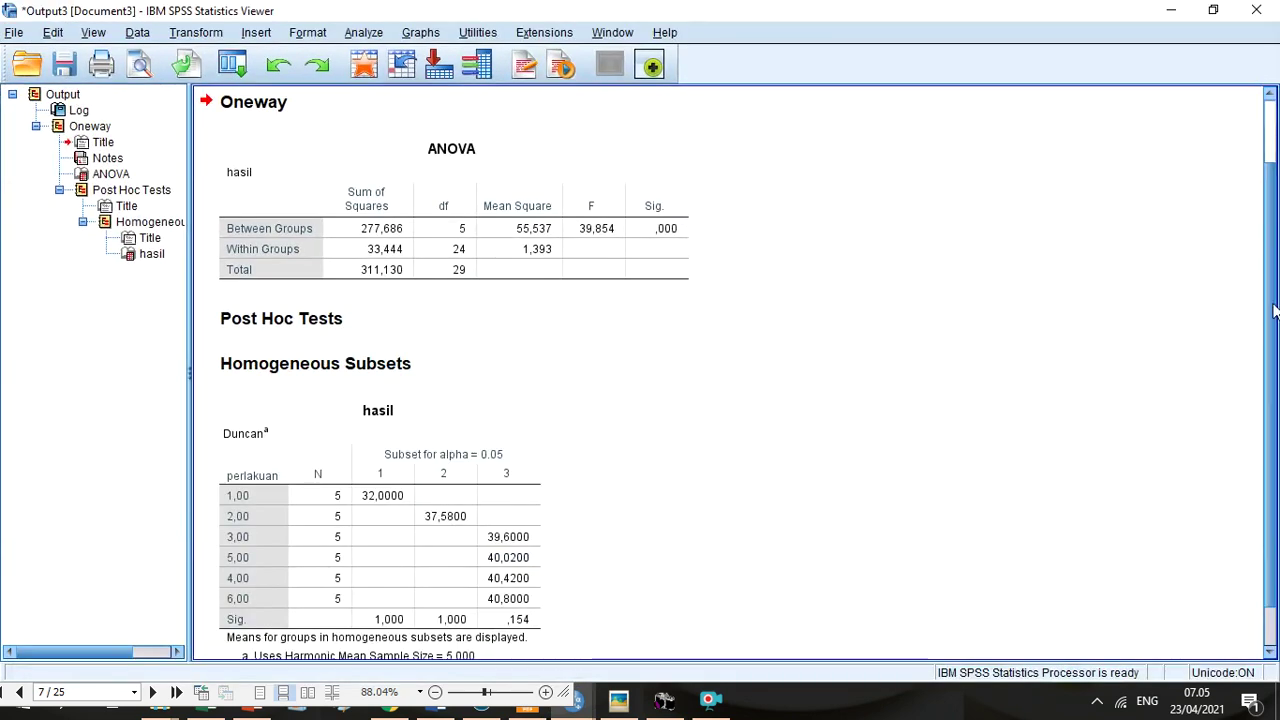
pyautogui.scroll(-1, 1270, 300)
pyautogui.click(338, 585)
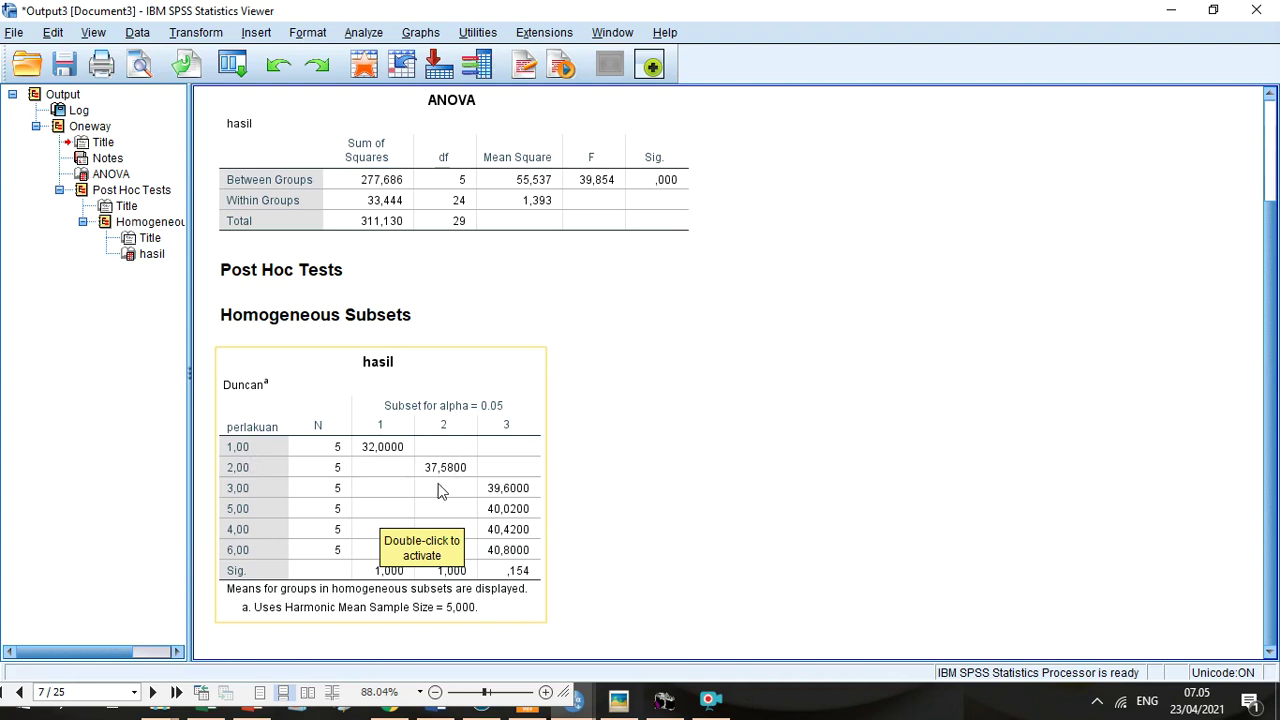
pyautogui.click(497, 490)
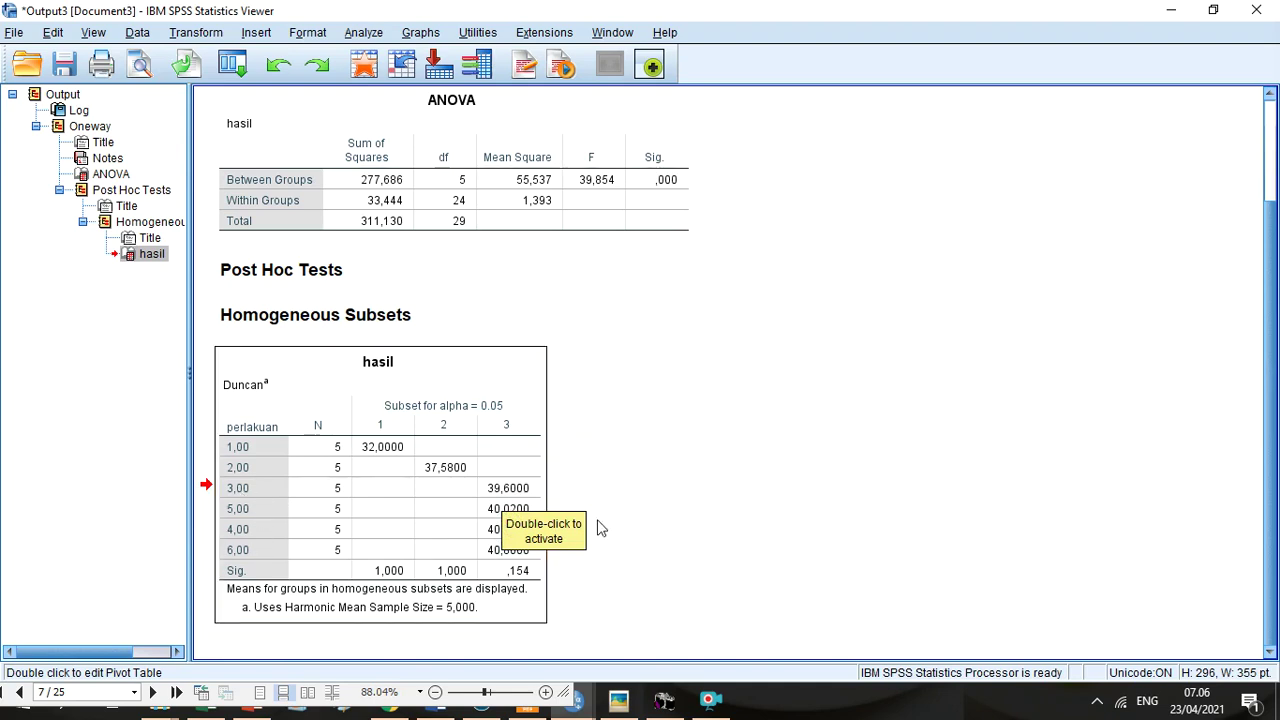
pyautogui.click(508, 494)
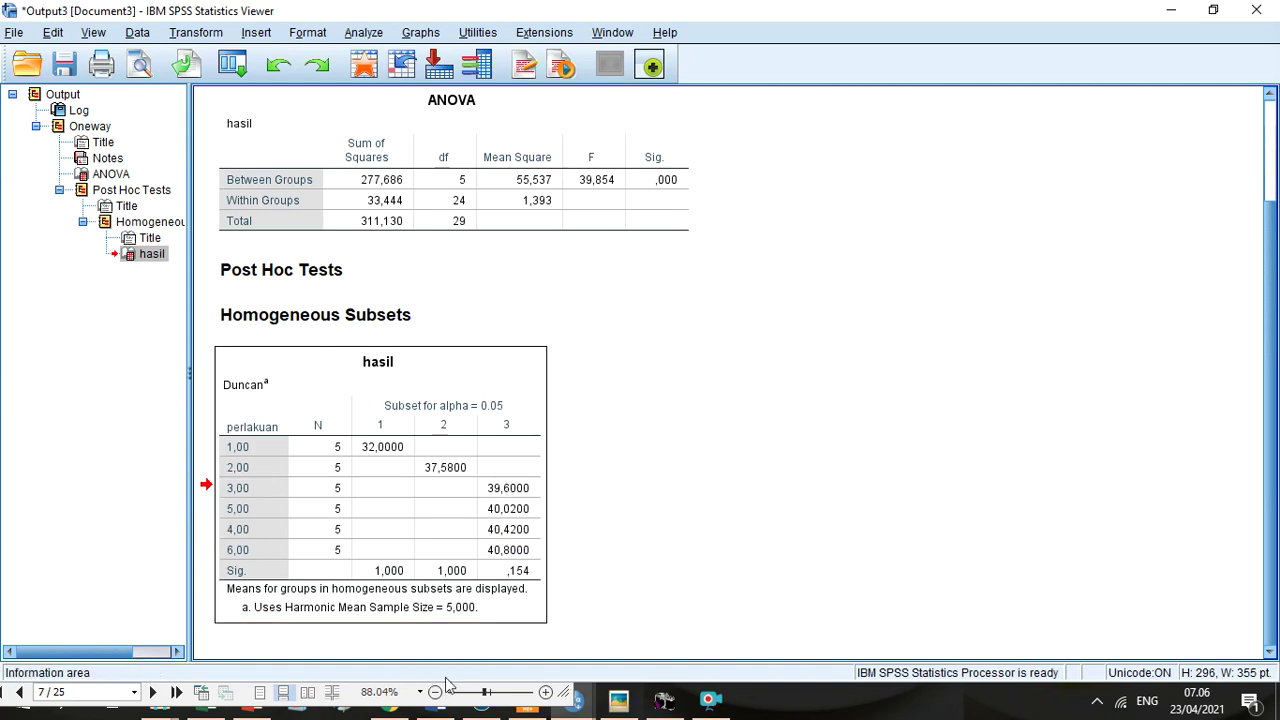
# Step: Minimize the SPSS windows and maximize the Book1 workbook in Excel to find the 1 teaspoon baking powder treatment on Sheet1
pyautogui.click(1169, 12)
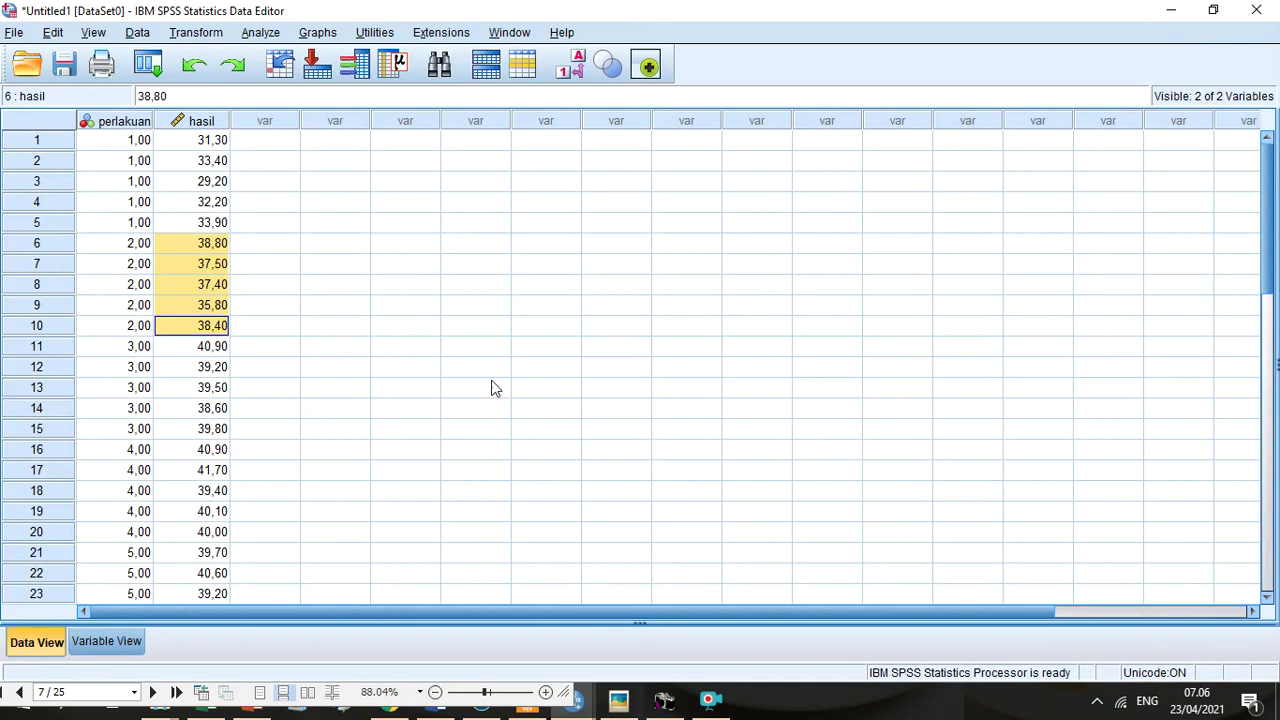
pyautogui.click(1169, 12)
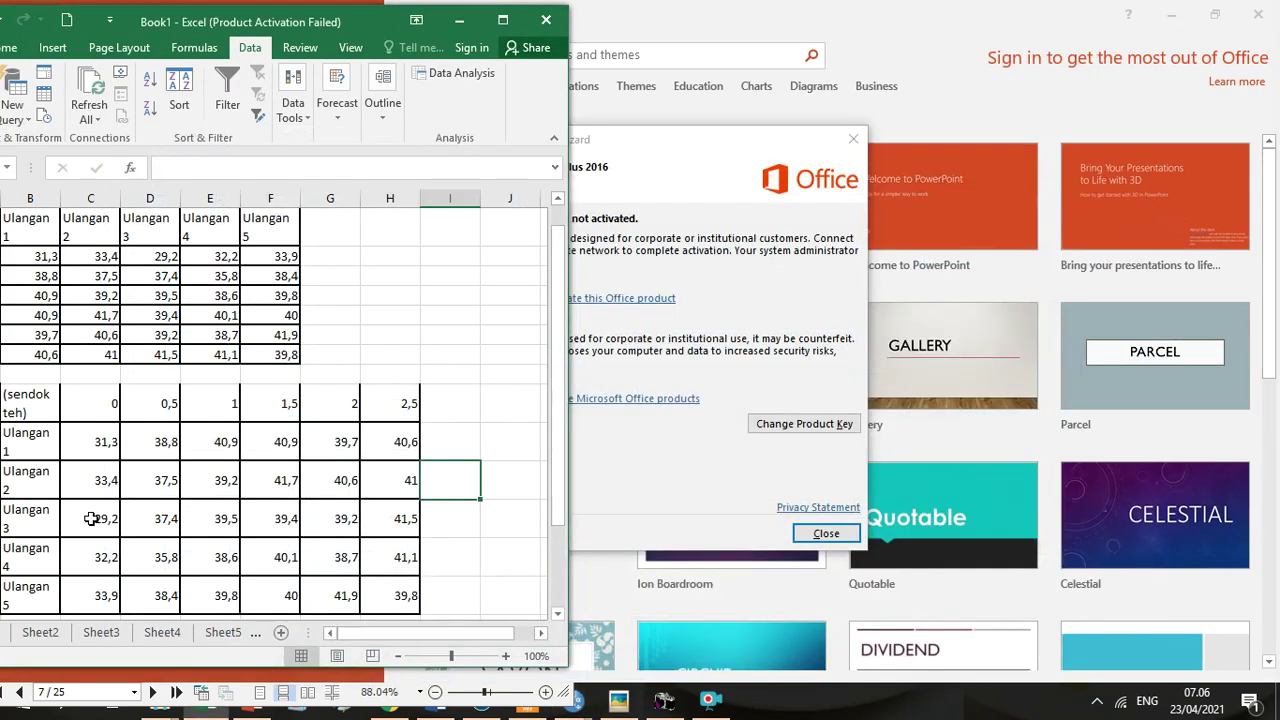
pyautogui.click(28, 520)
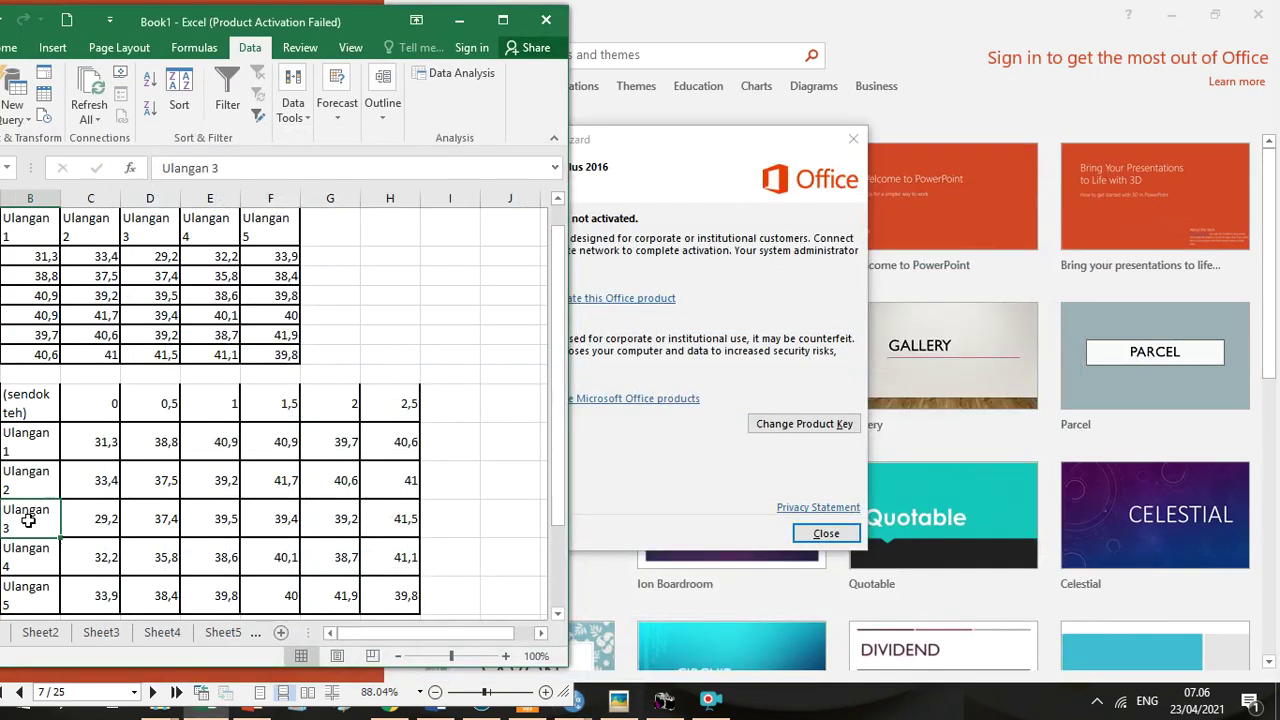
pyautogui.click(505, 30)
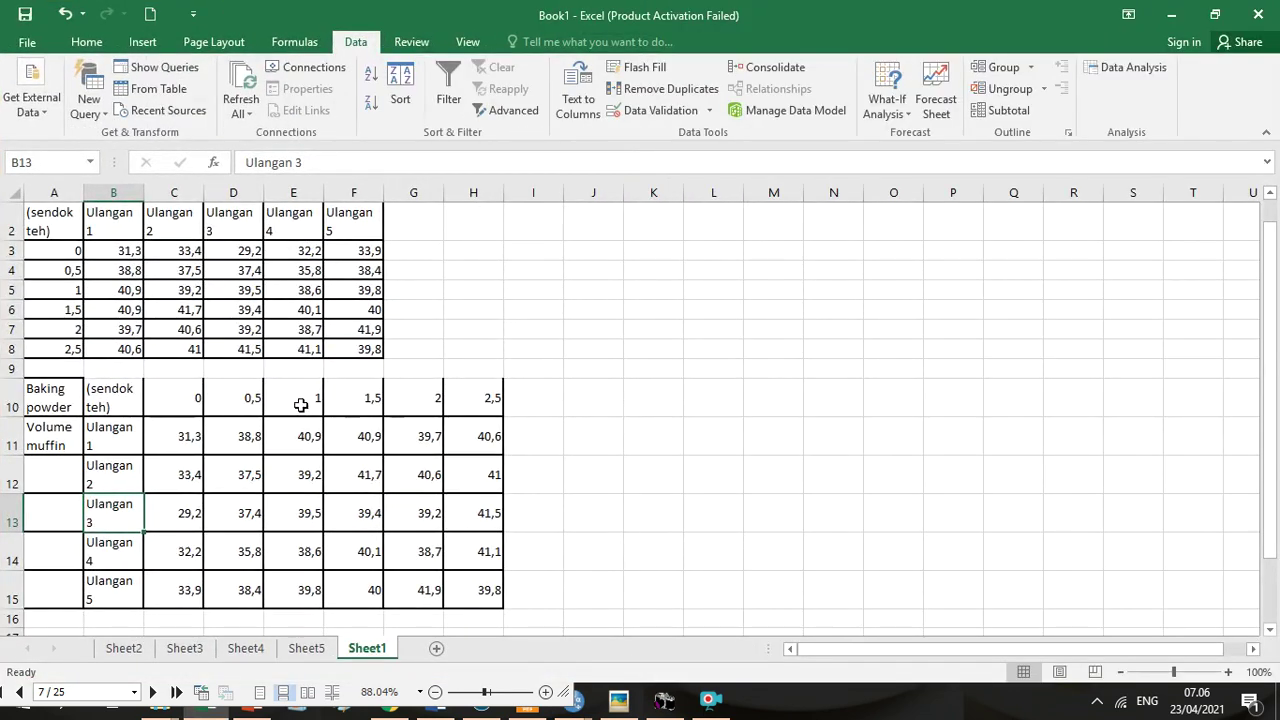
pyautogui.click(301, 404)
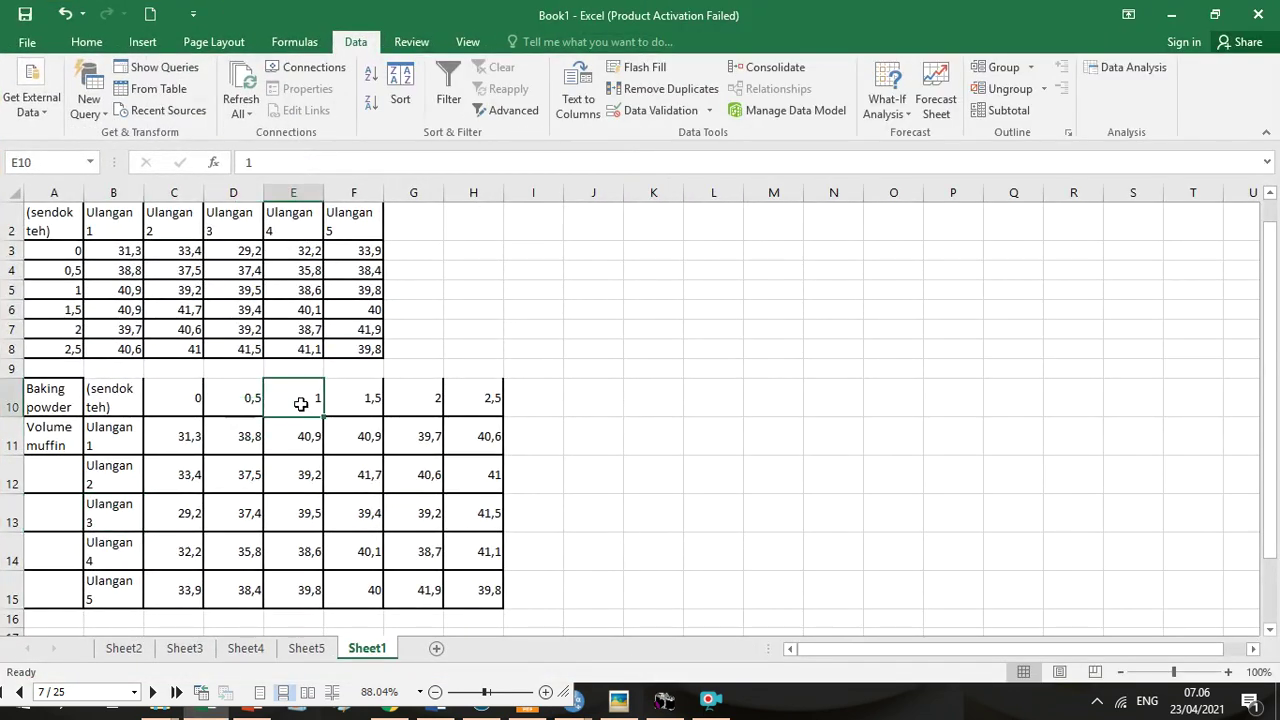
# Step: Minimize Excel, dismiss the Microsoft Office Activation Wizard and minimize PowerPoint
pyautogui.click(1178, 12)
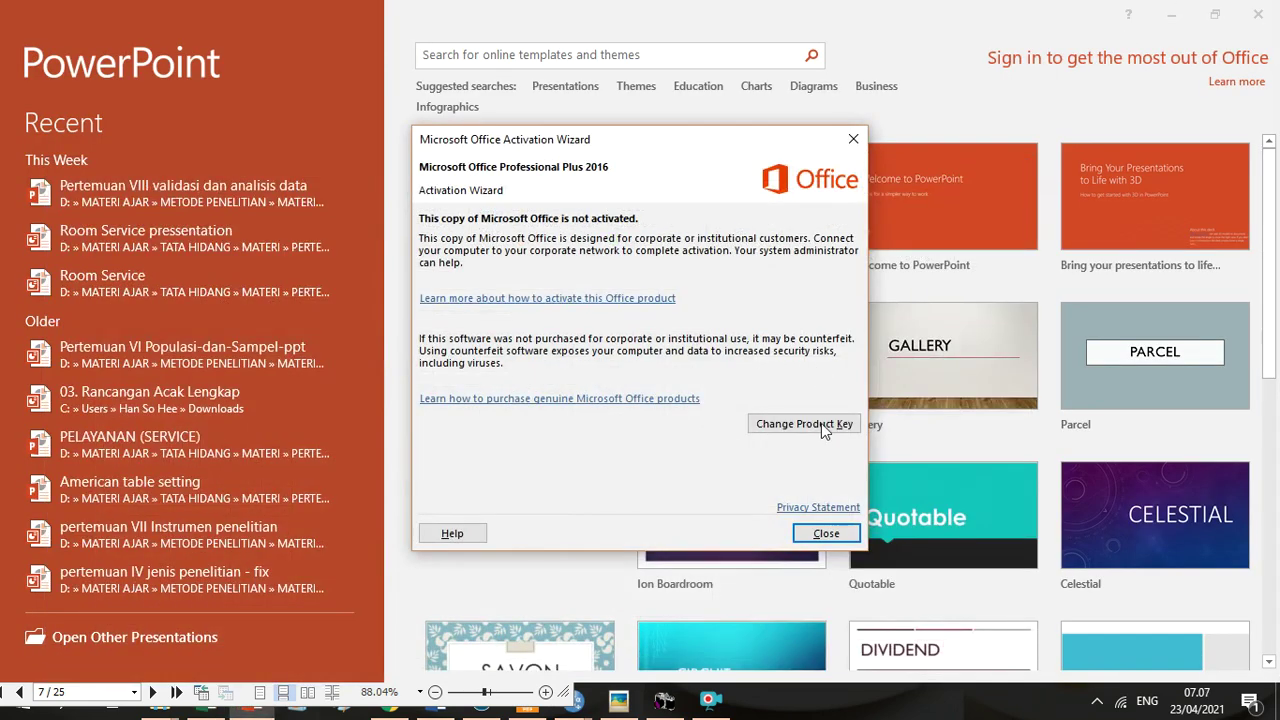
pyautogui.click(828, 536)
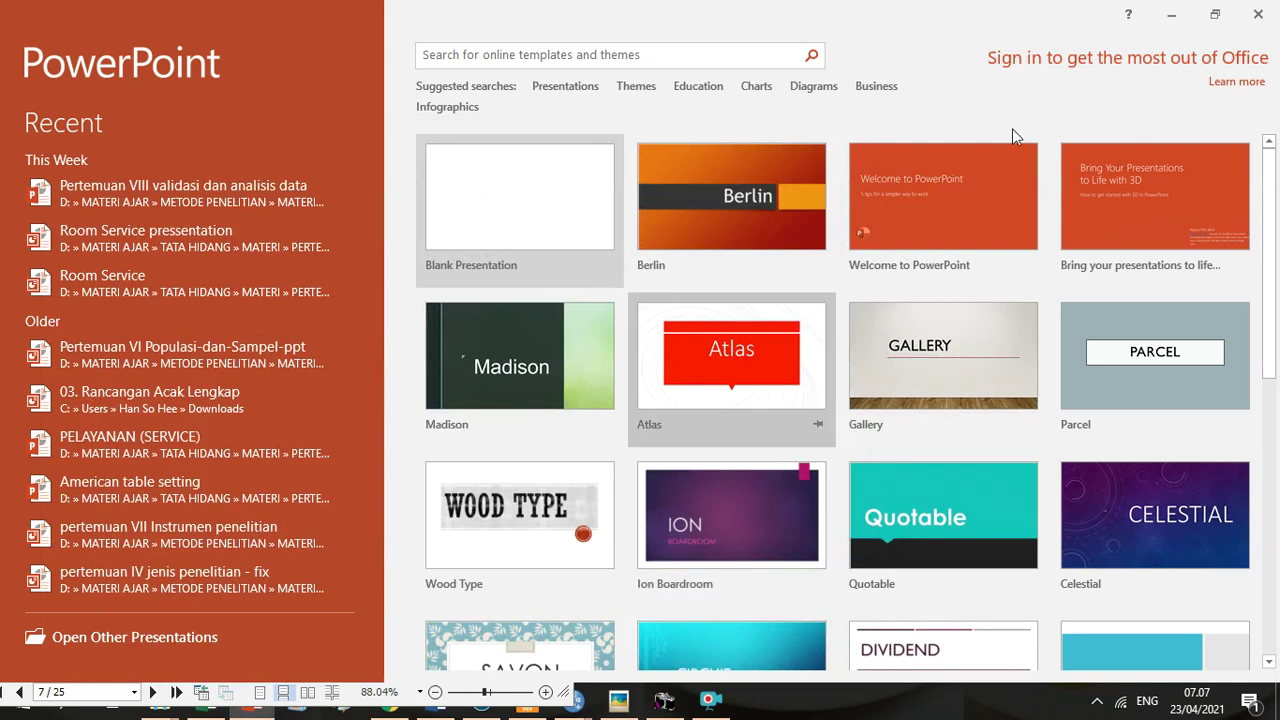
pyautogui.click(1171, 14)
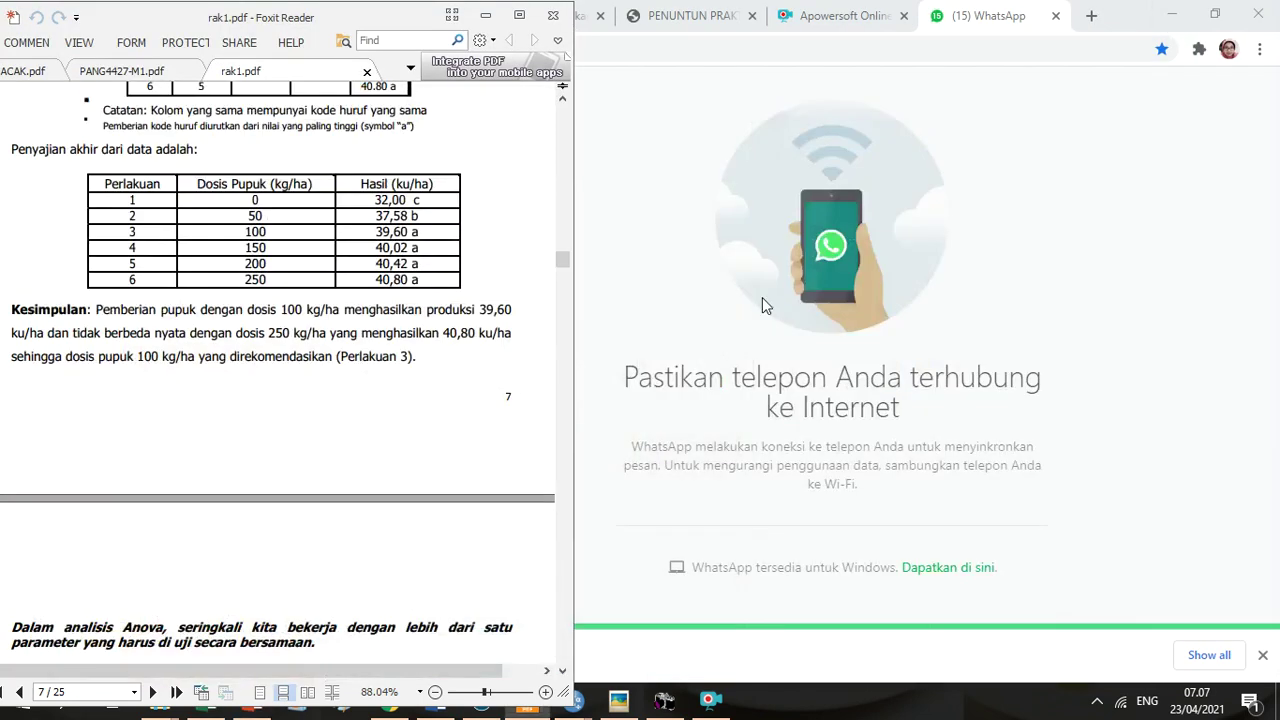
# Step: Maximize the Foxit Reader window showing rak1.pdf and start closing the reader
pyautogui.click(519, 15)
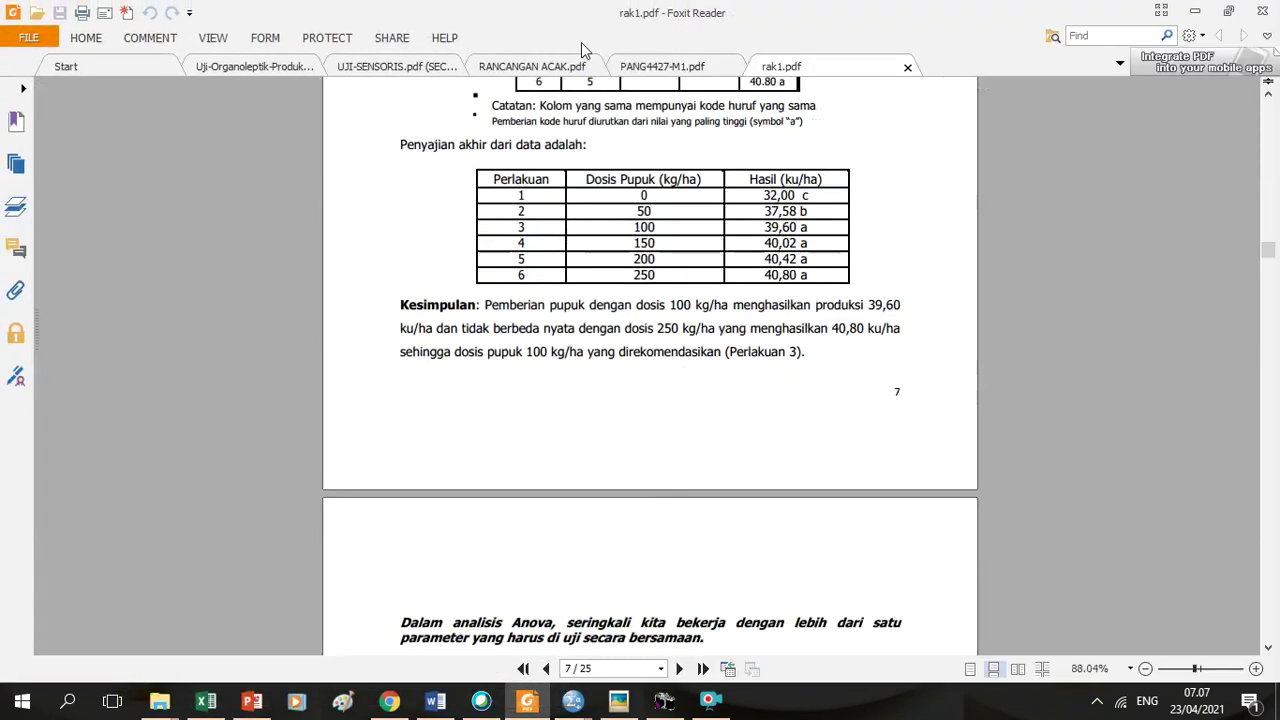
pyautogui.click(1262, 12)
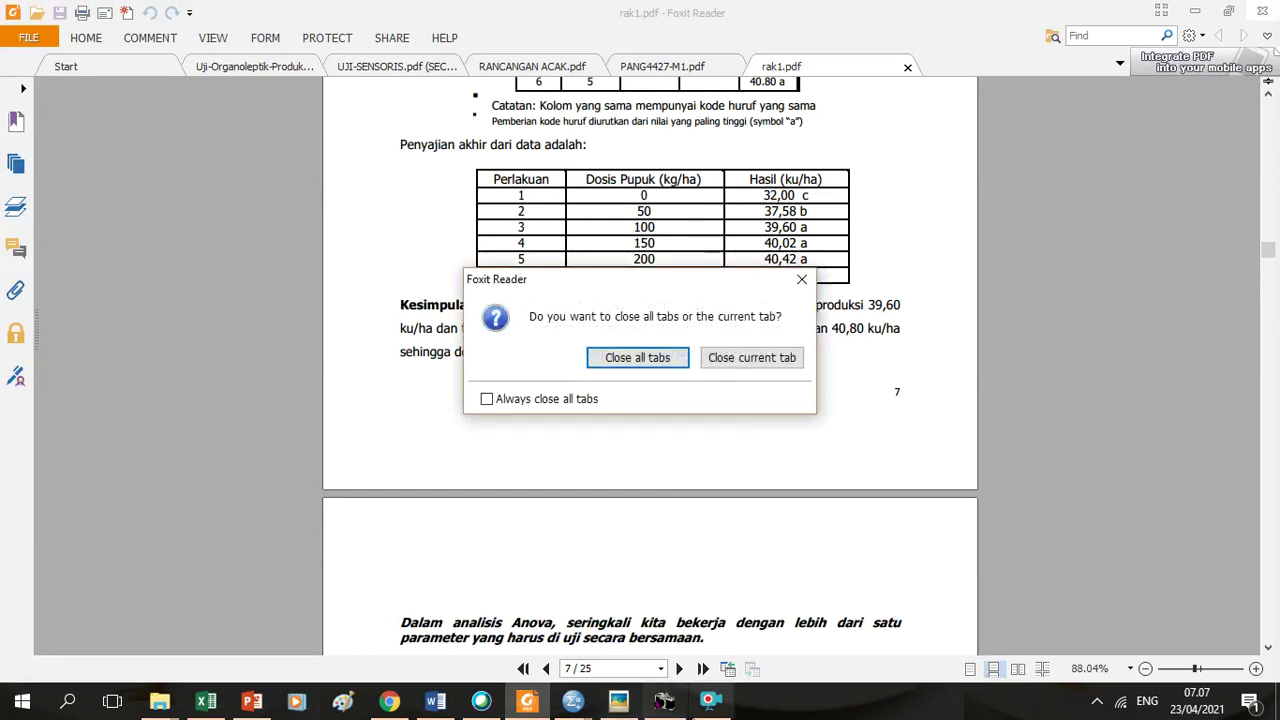
pyautogui.click(710, 700)
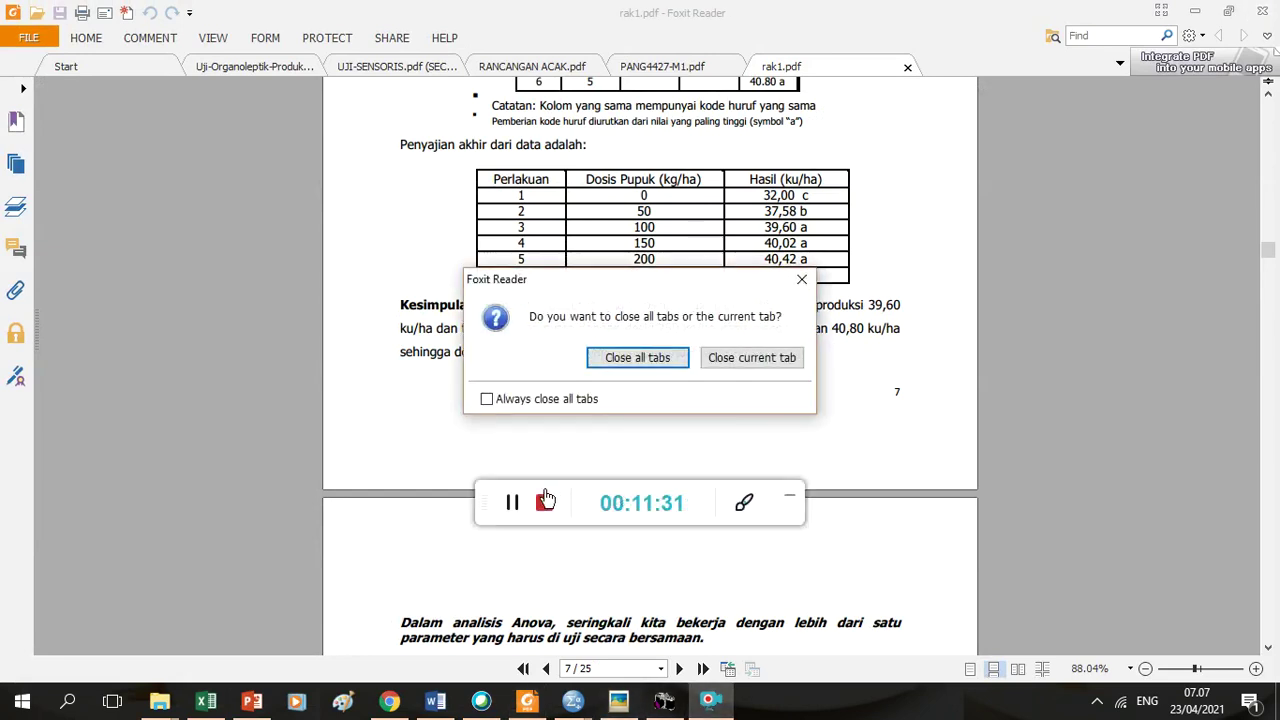